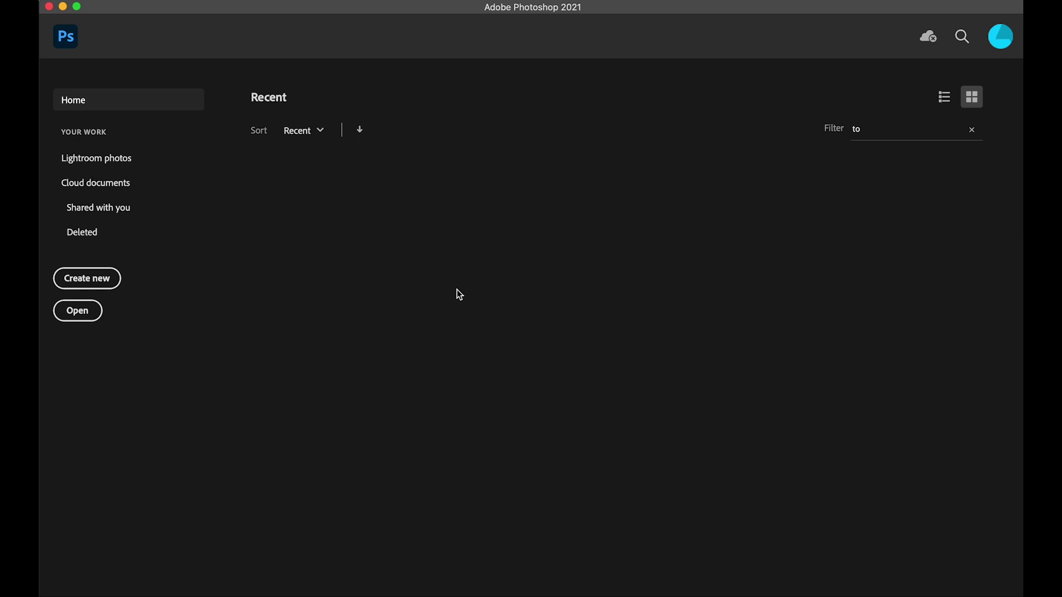
Step: Create a new 7 × 5 inch document at 300 pixels/inch in RGB Color with a white background
left_click(104, 278)
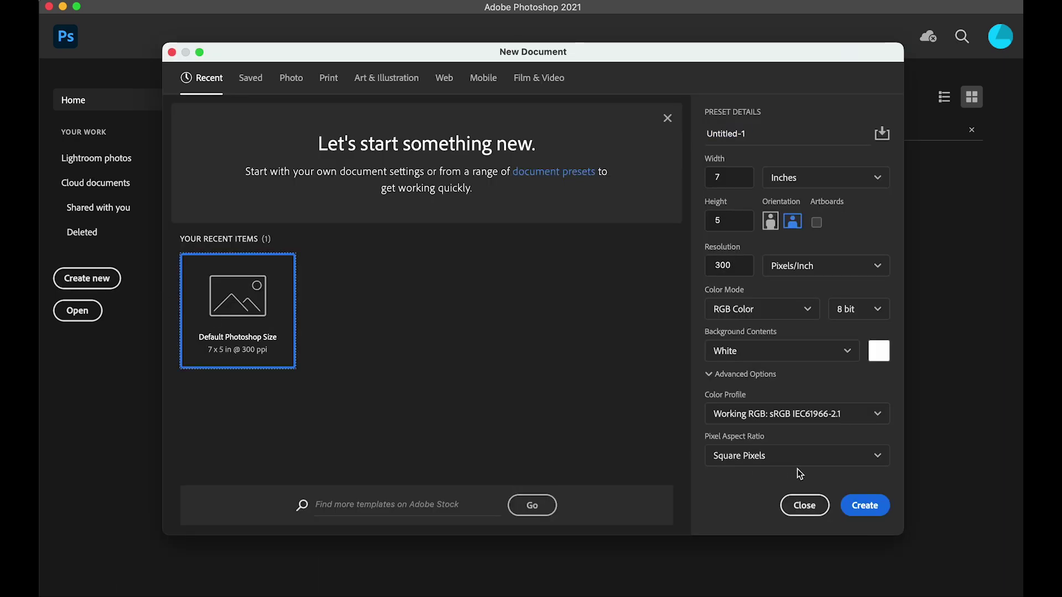
left_click(865, 506)
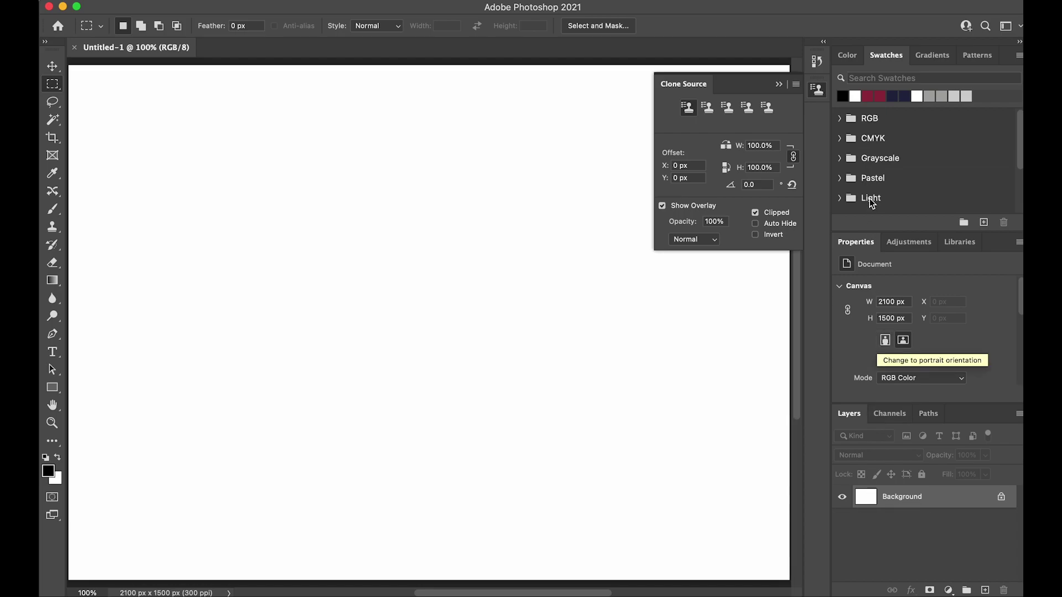
Step: Collapse the Clone Source panel, show the Character panel and dock it in the same group as Swatches and Gradients
left_click(779, 84)
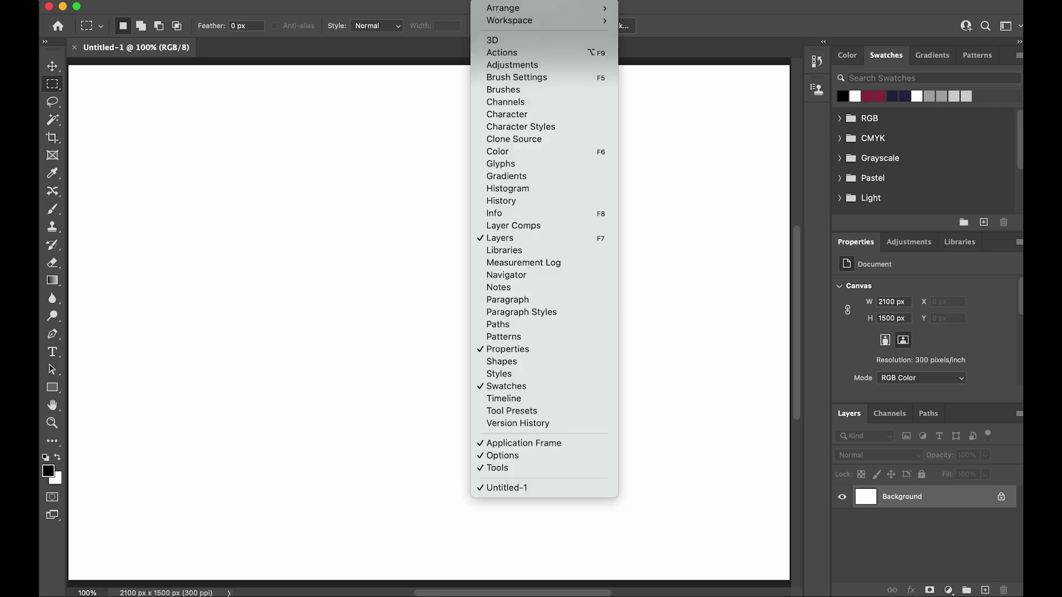
left_click(505, 118)
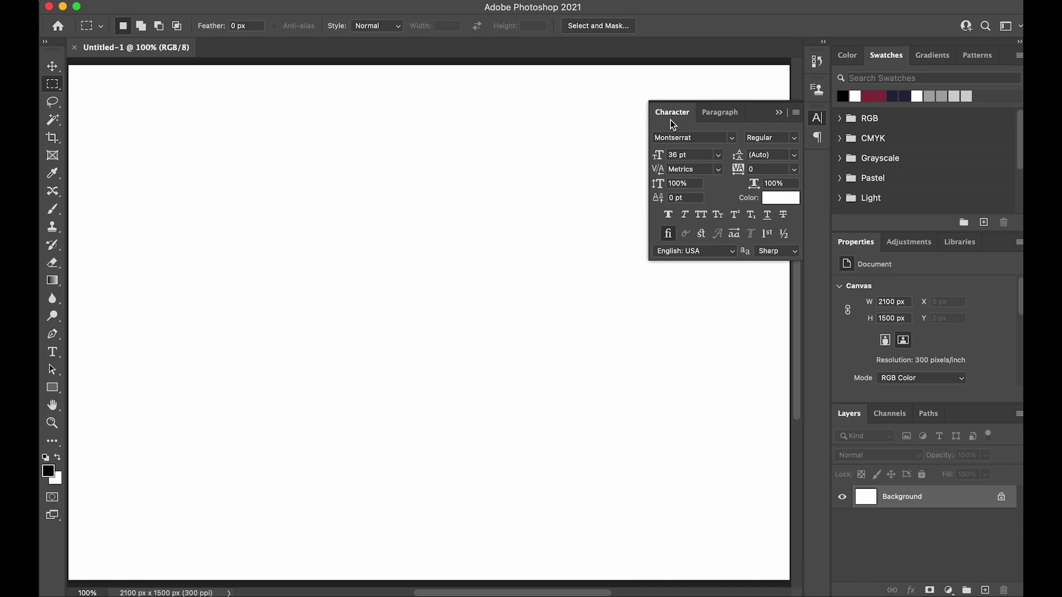
left_click_drag(761, 111, 953, 53)
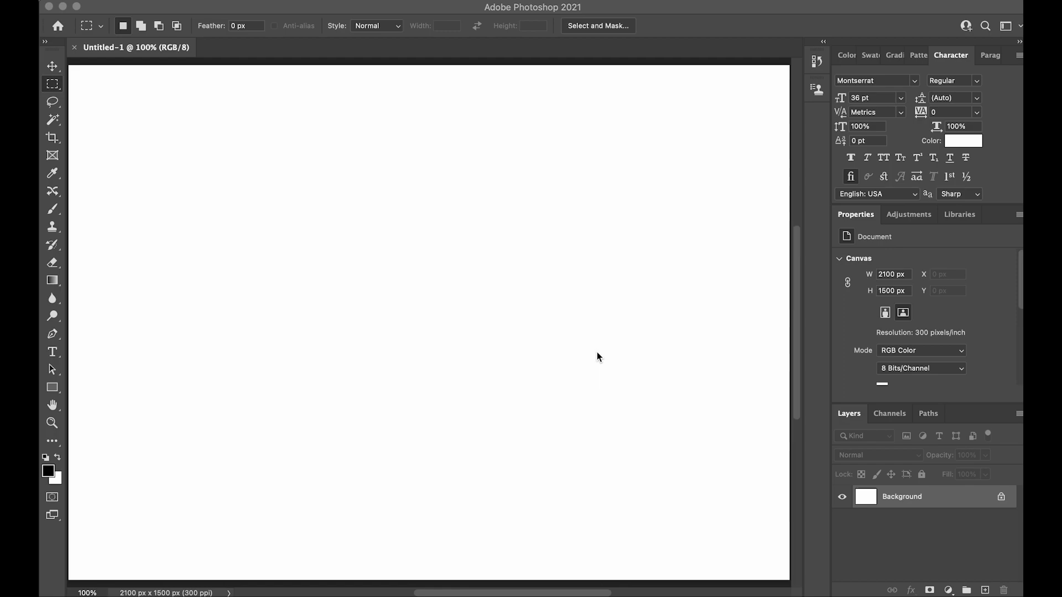
Step: Place pexels-photo-845434.jpeg from the Finder folder "Photoshop screencast" into the document, centered on the canvas
key("super+Tab")
key("super+Tab")
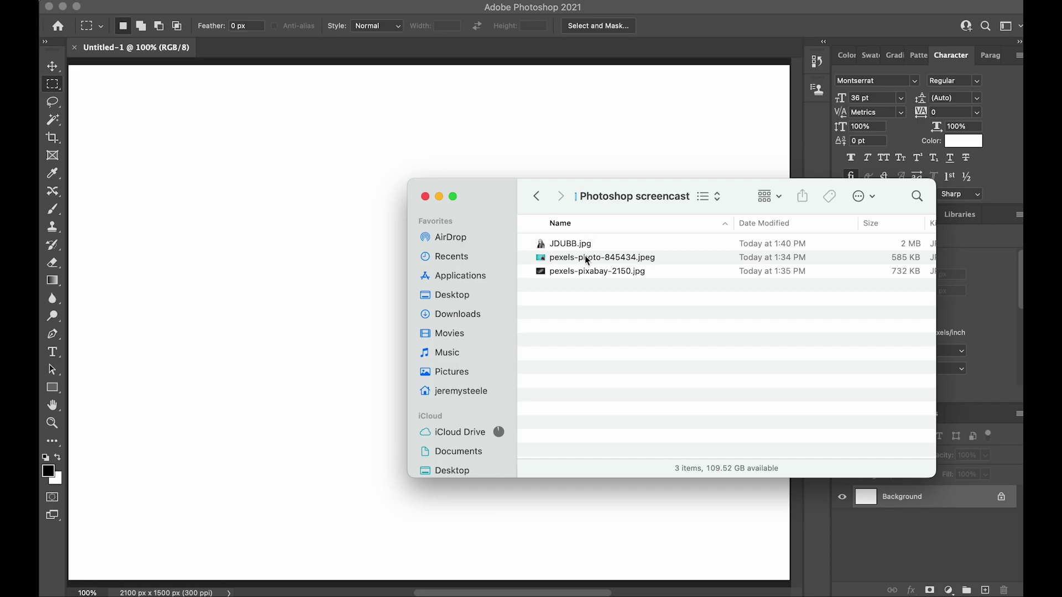
left_click_drag(585, 256, 307, 244)
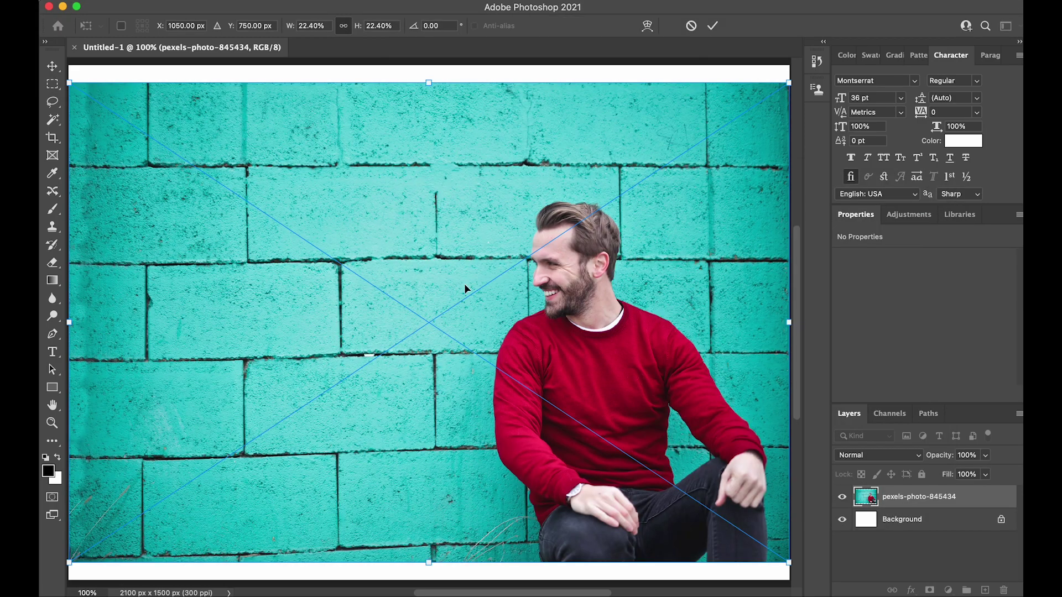
left_click_drag(521, 313, 535, 357)
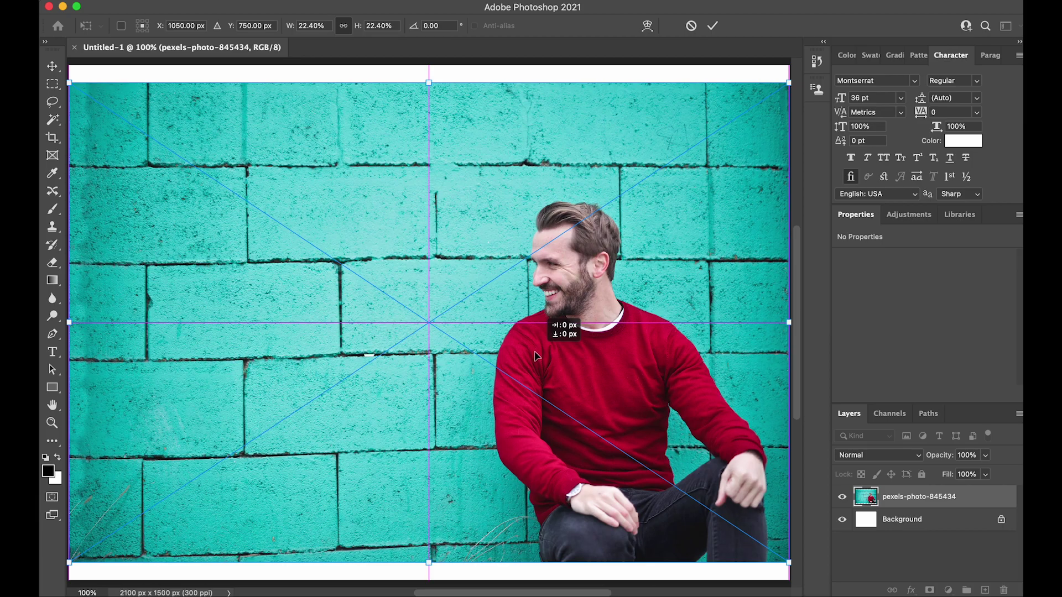
key("Return")
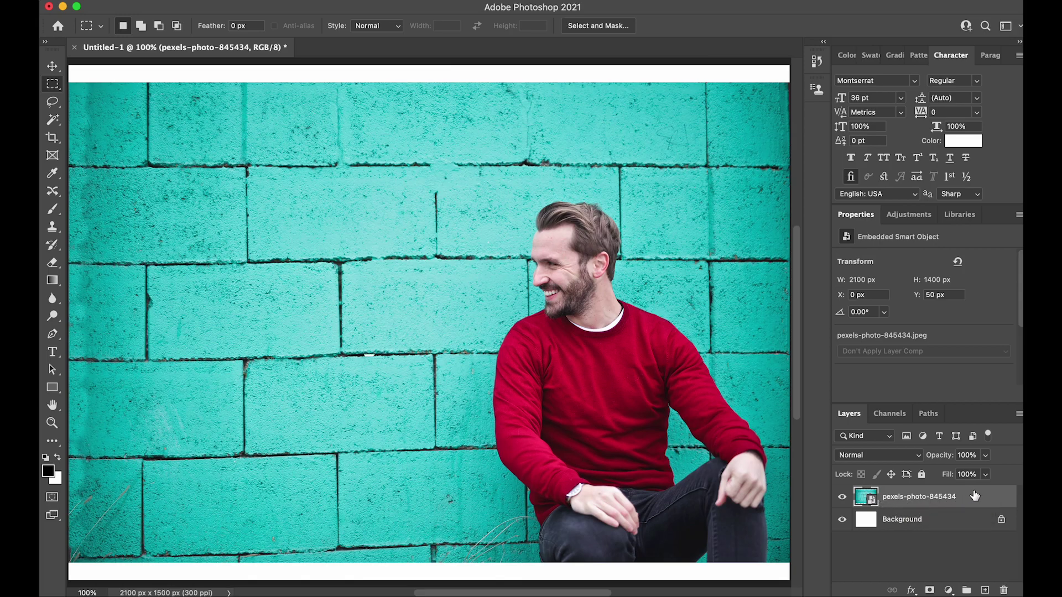
Step: Hide the Background layer to check what lies behind the photo, and show it again
left_click(843, 520)
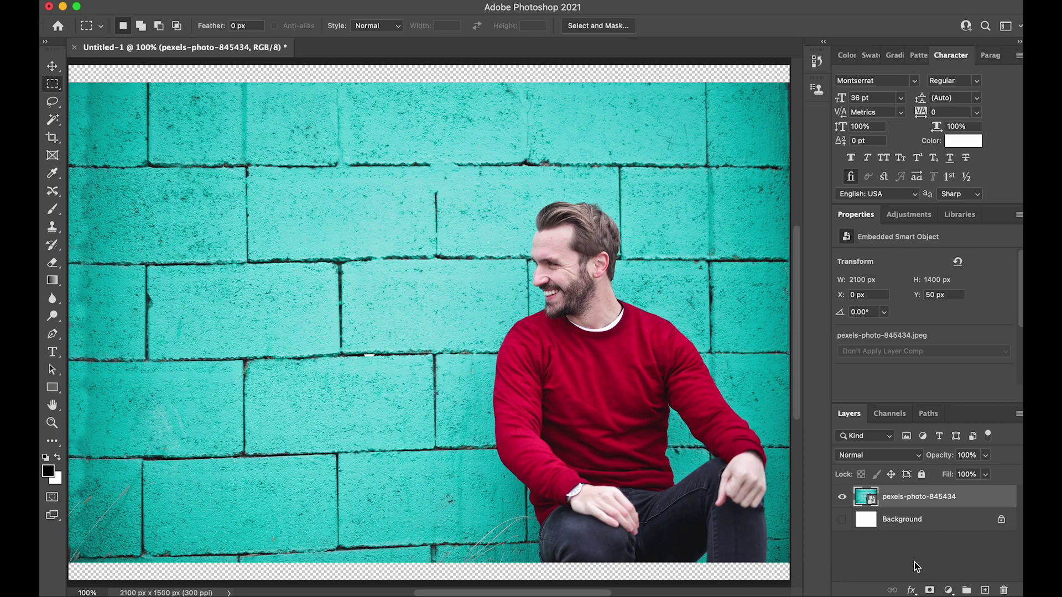
left_click(843, 521)
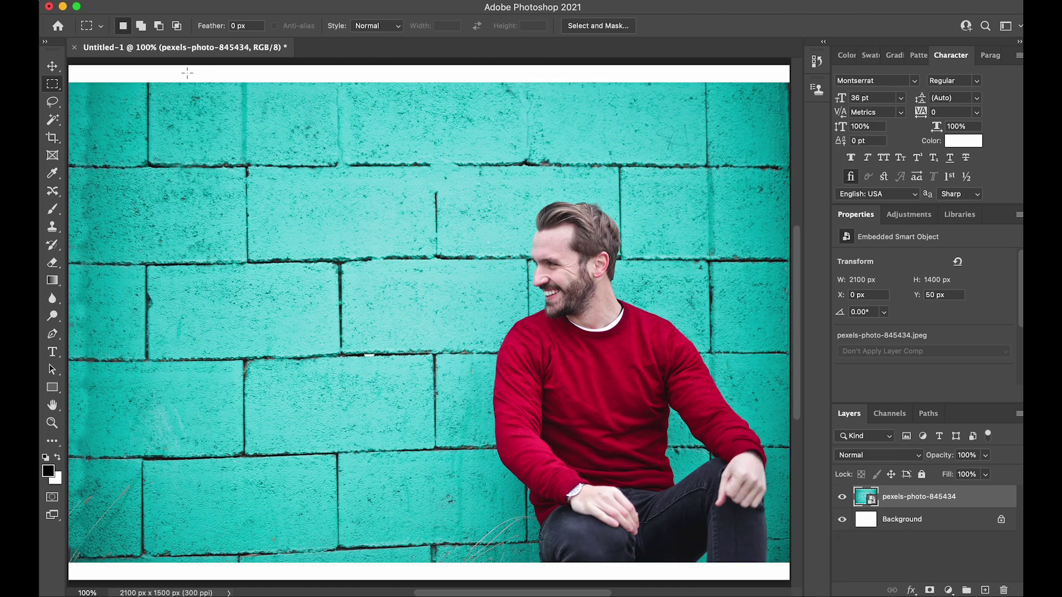
Step: Lasso a loose outline around the seated man, rasterize the photo layer and shift him to the wall's left side with Content-Aware Move
left_click(54, 101)
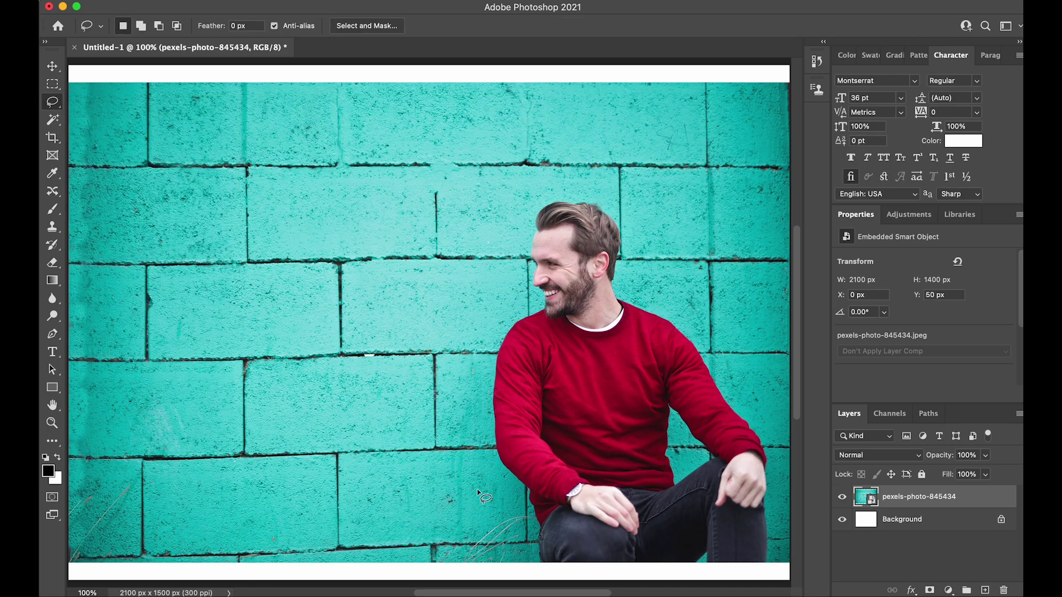
mouse_move(521, 559)
left_mouse_down()
mouse_move(462, 386)
mouse_move(482, 281)
mouse_move(576, 143)
mouse_move(644, 264)
mouse_move(754, 380)
mouse_move(784, 492)
mouse_move(784, 567)
left_mouse_up()
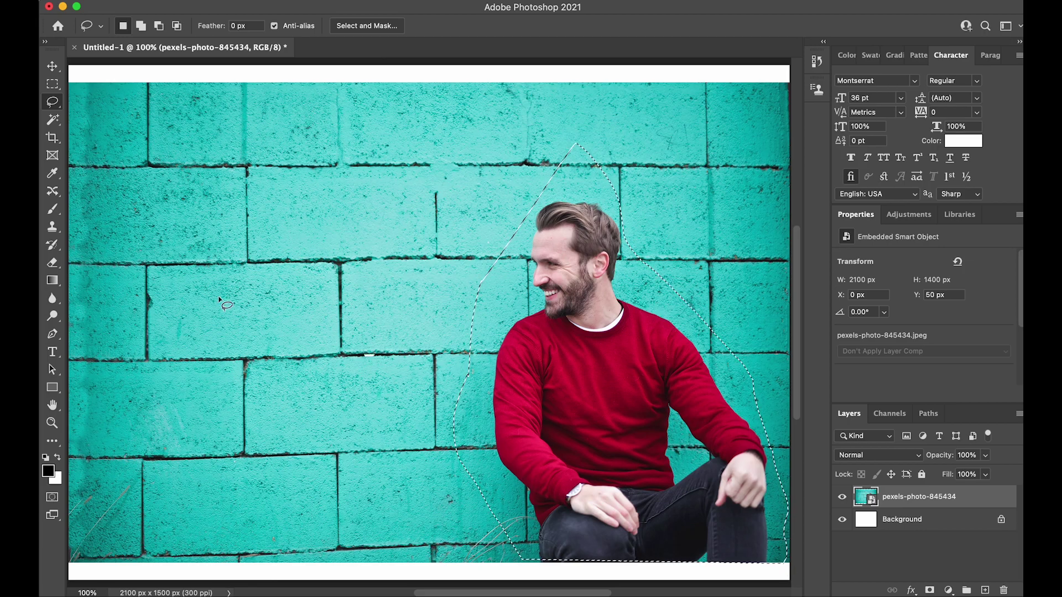
left_click(53, 191)
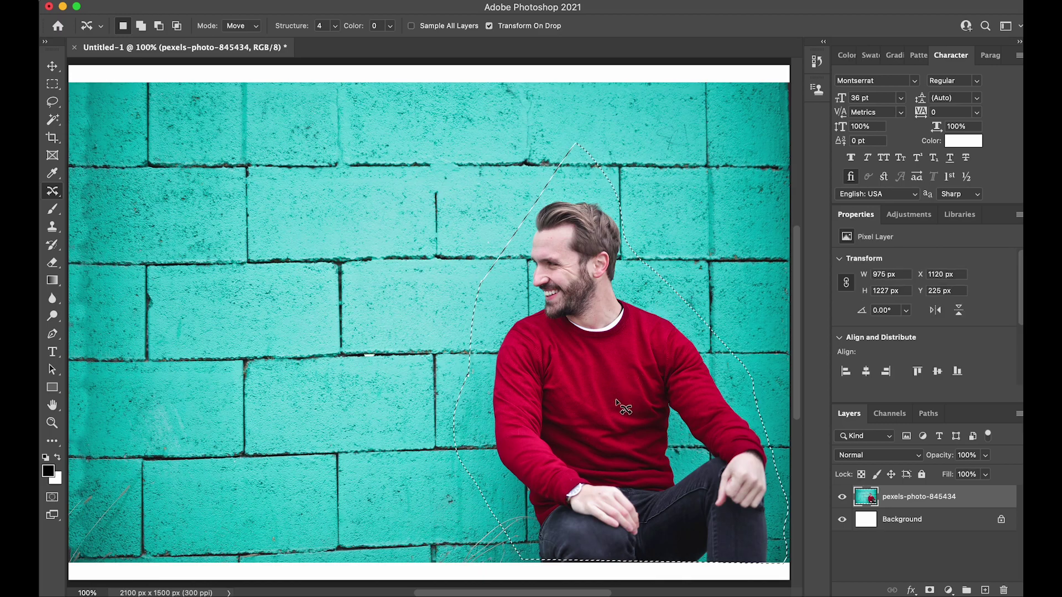
left_click_drag(470, 389, 275, 407)
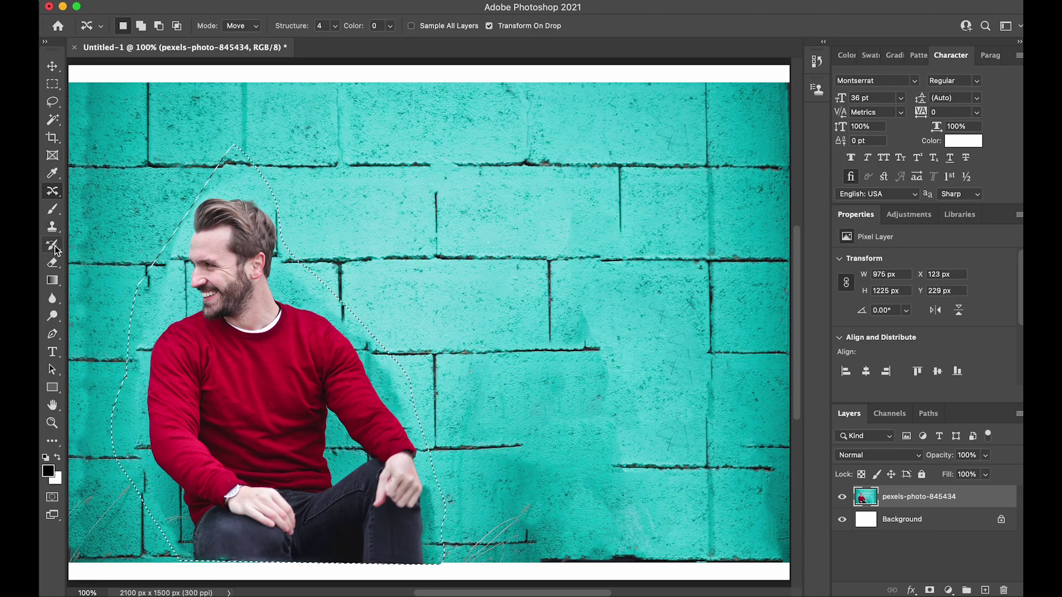
Step: Try to extend the broken middle mortar line with the Clone Stamp after clearing the selection, and undo the stroke
left_click(52, 226)
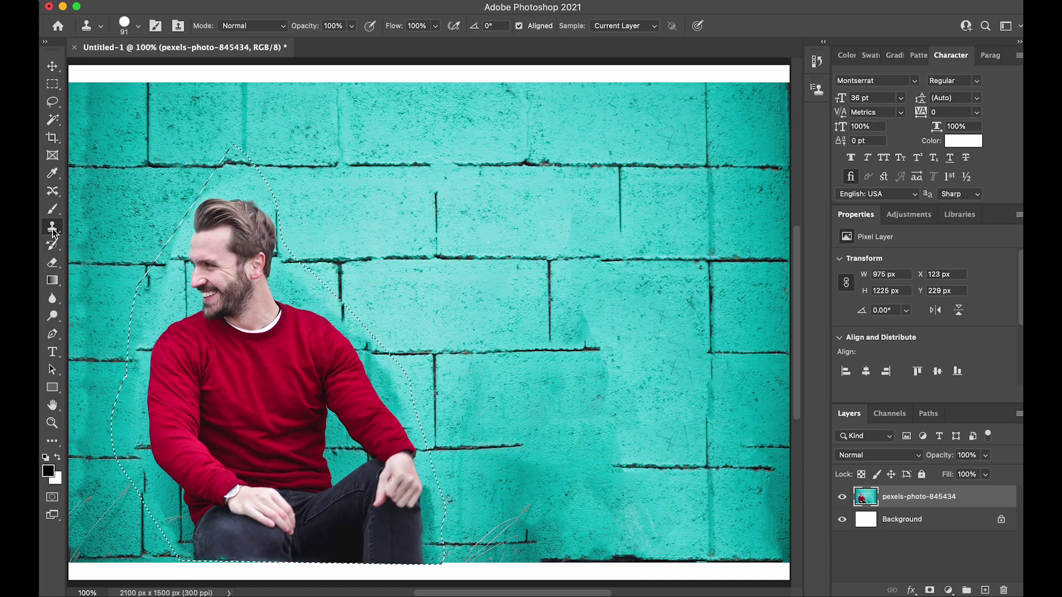
left_click(464, 352, "alt")
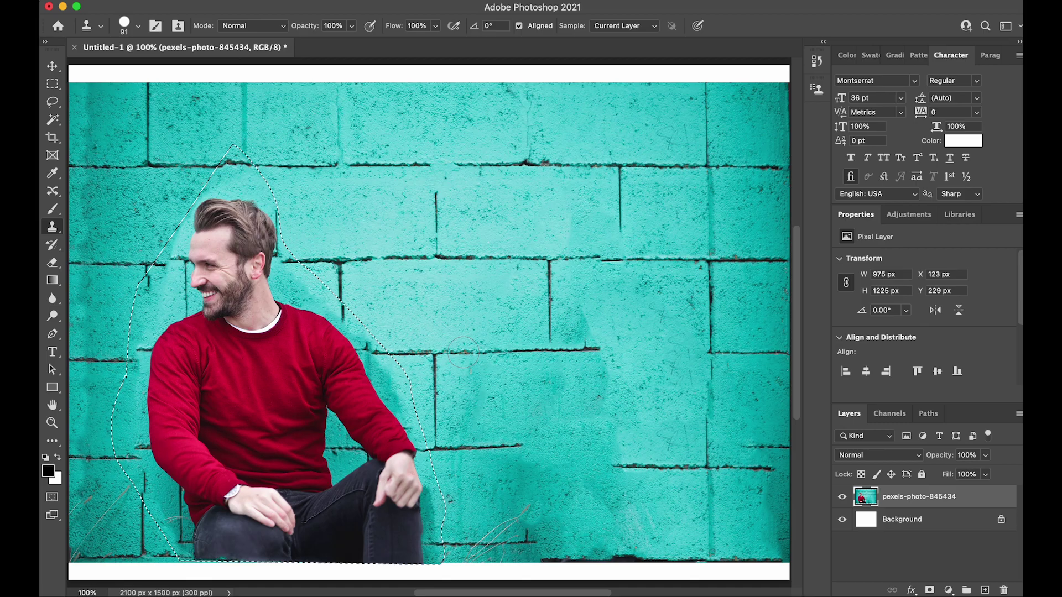
key("ctrl+d")
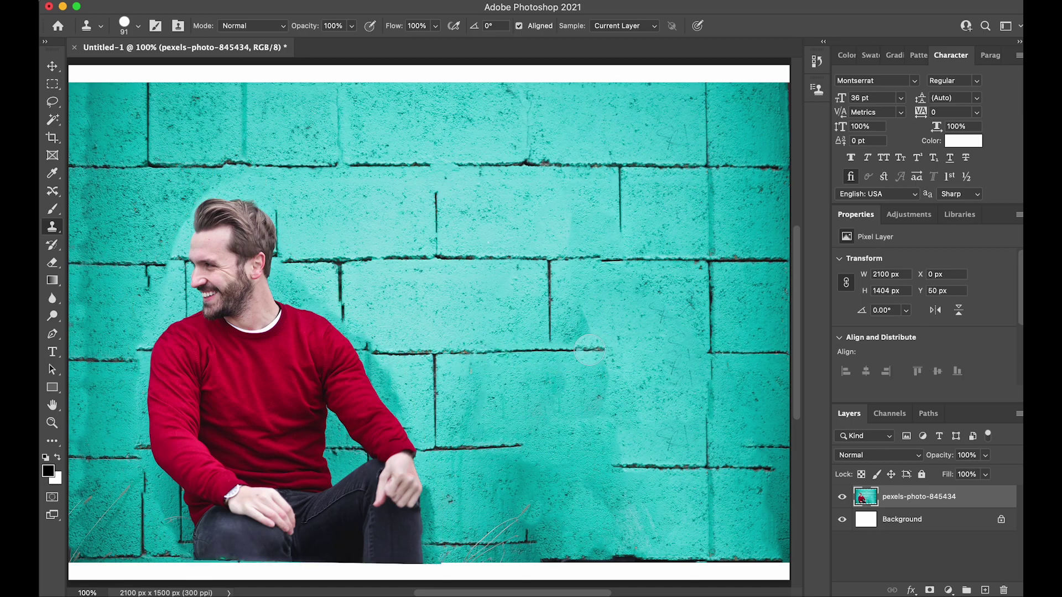
mouse_move(595, 349)
left_mouse_down()
mouse_move(703, 350)
mouse_move(584, 349)
mouse_move(620, 345)
mouse_move(595, 359)
mouse_move(620, 364)
mouse_move(664, 355)
left_mouse_up()
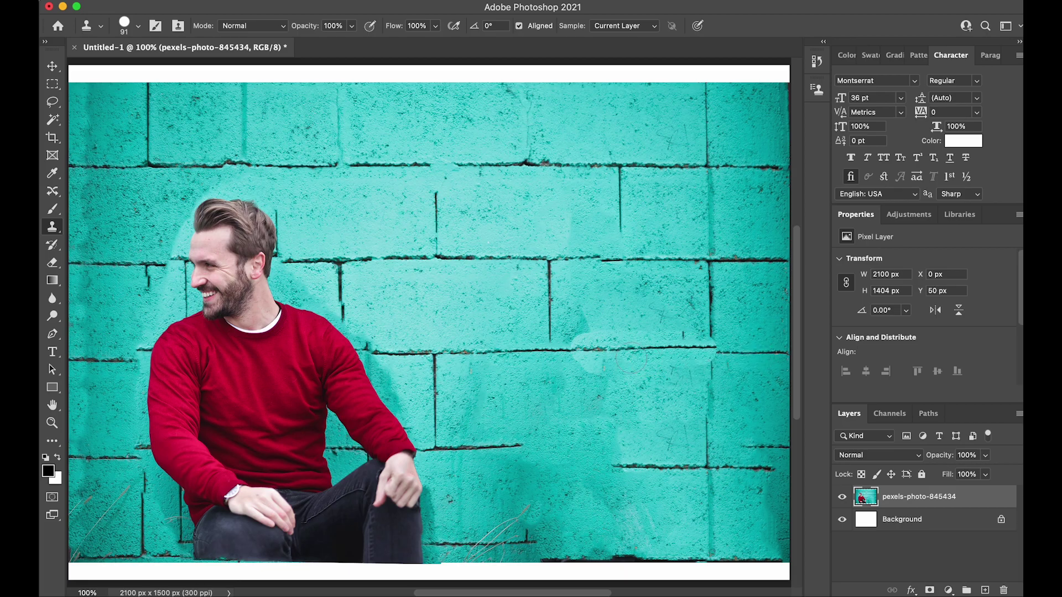
key("ctrl+z")
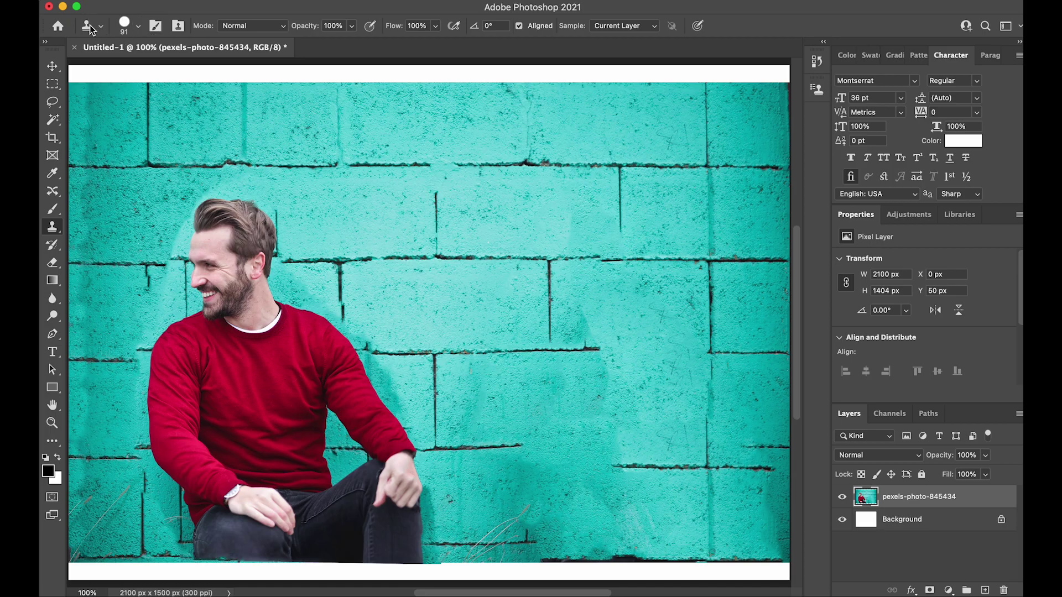
Step: Set the Clone Stamp brush size to 78 px and lower its hardness for softer edges
left_click(139, 28)
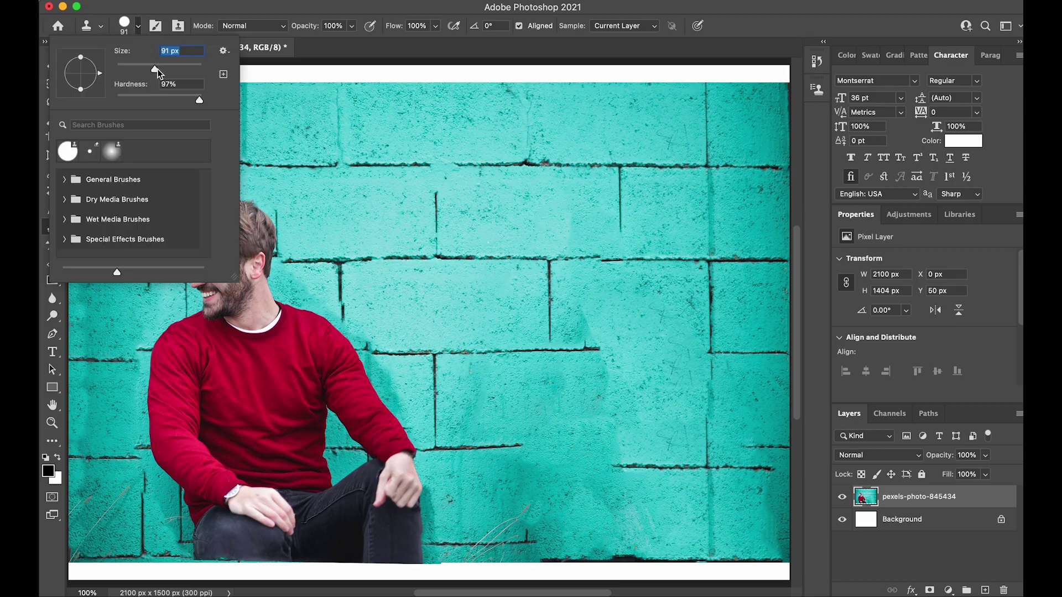
left_click_drag(155, 71, 150, 73)
left_click_drag(199, 101, 177, 101)
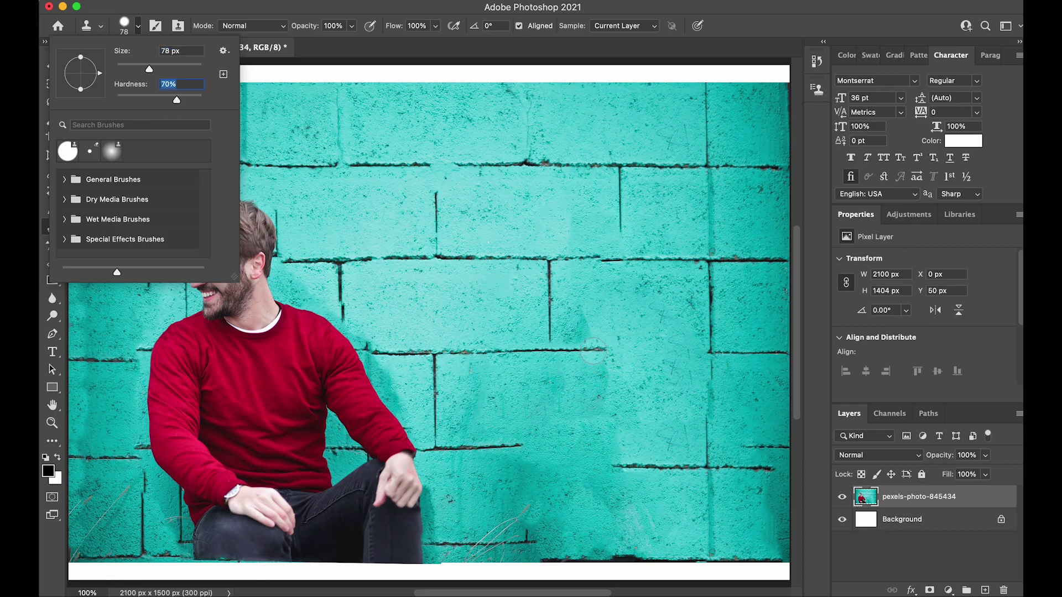
left_click(389, 232)
left_click_drag(177, 99, 168, 99)
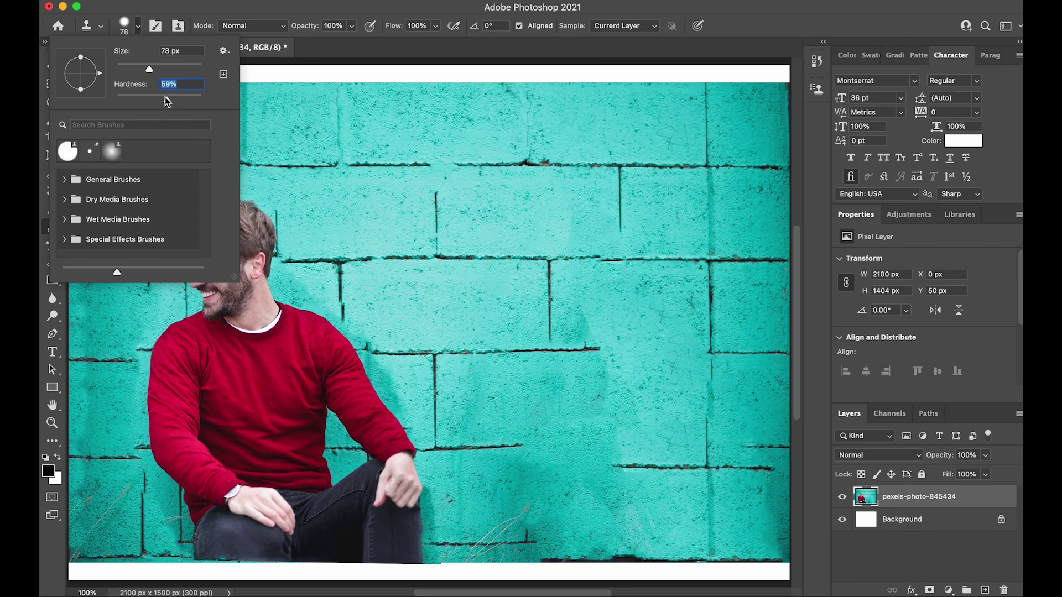
left_click_drag(167, 101, 144, 98)
key("Return")
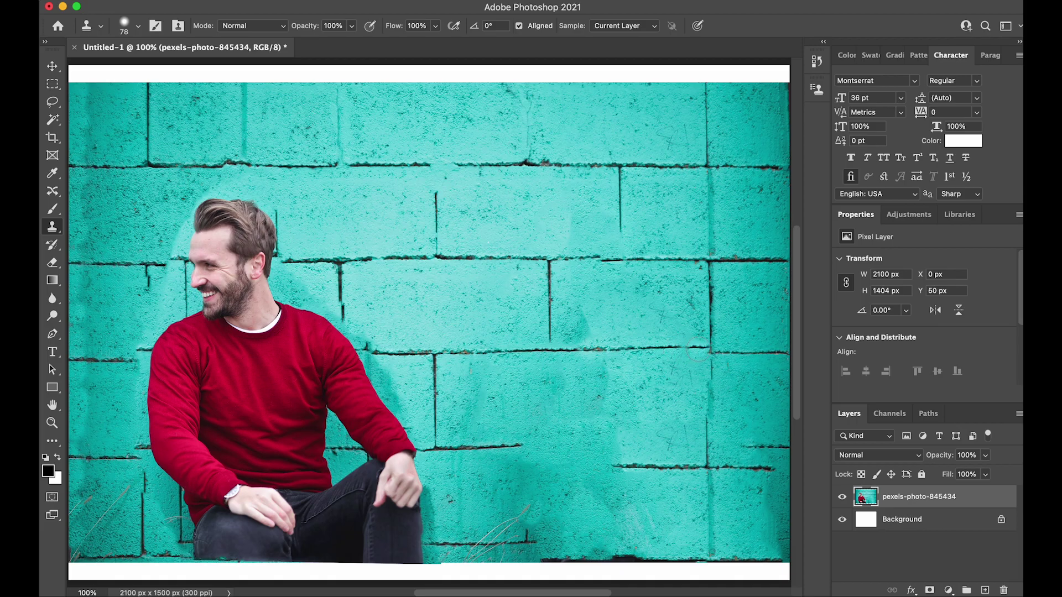
Step: Clone the middle mortar line across to the wall's right edge and stamp over its junction with the vertical joint
left_click_drag(698, 349, 777, 346)
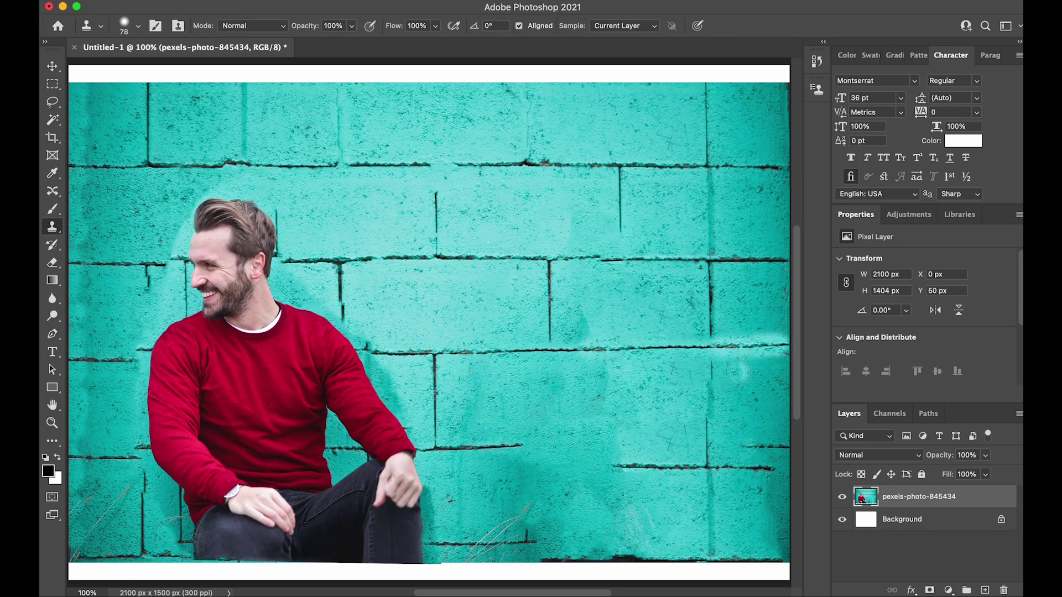
mouse_move(725, 348)
left_mouse_down()
mouse_move(766, 343)
mouse_move(777, 354)
mouse_move(747, 354)
mouse_move(764, 348)
left_mouse_up()
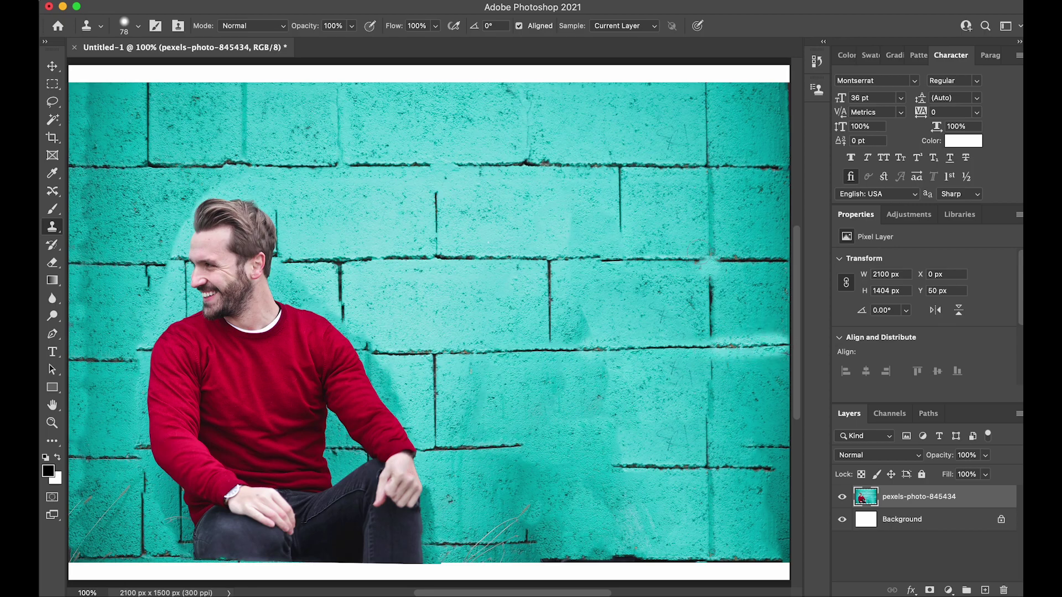
left_click(720, 259, "alt")
left_click(722, 339)
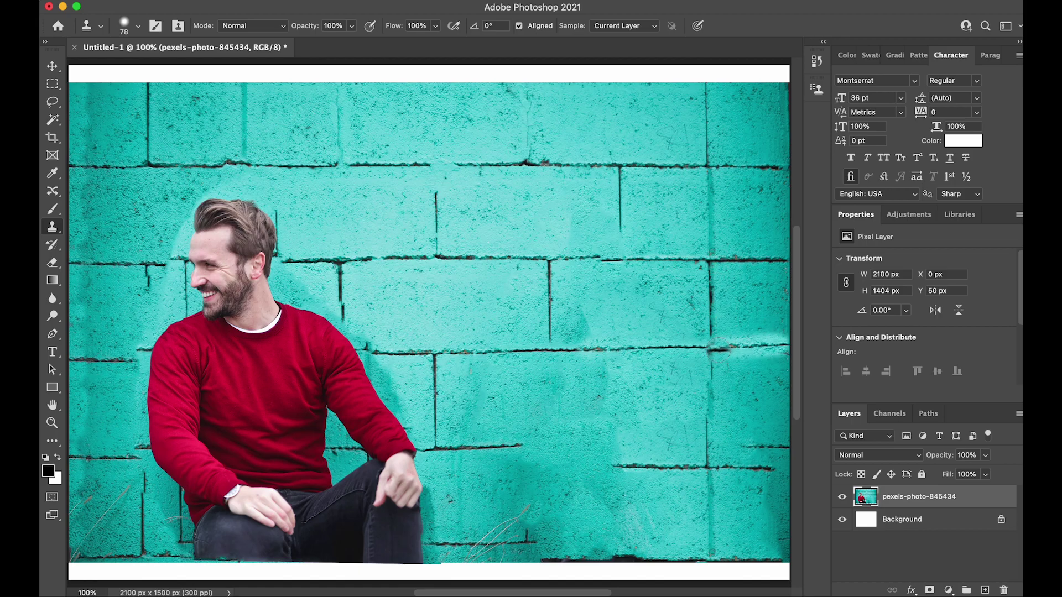
Step: Undo the last stamp, clone the upper mortar junction onto the one below it, and retouch the lower mortar line's broken end
key("super+z")
left_click(710, 261, "alt")
left_click(711, 351)
mouse_move(711, 349)
left_mouse_down()
mouse_move(783, 343)
mouse_move(758, 354)
left_mouse_up()
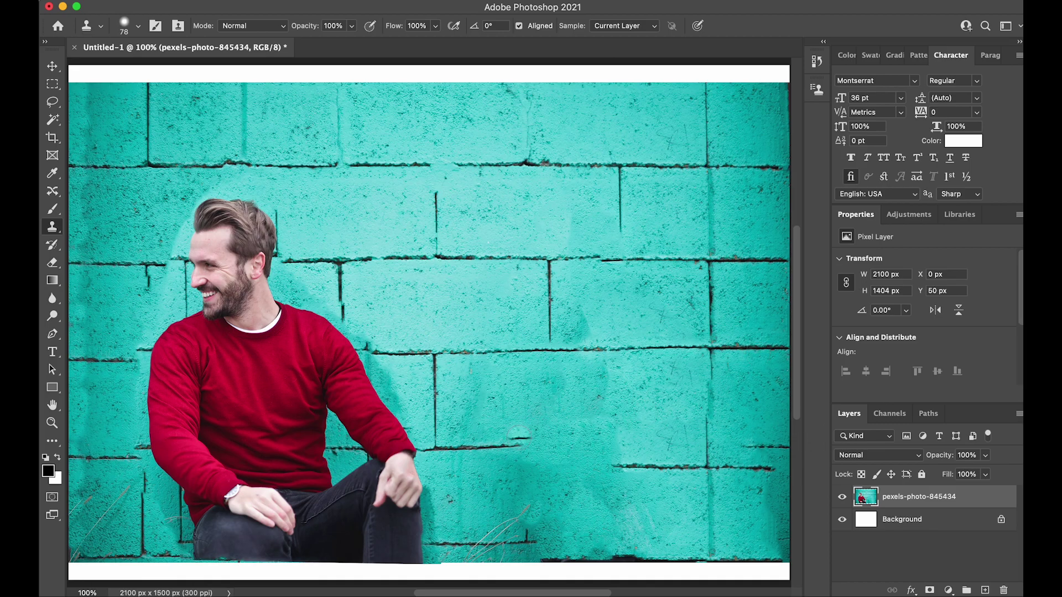
mouse_move(518, 443)
left_mouse_down()
mouse_move(527, 481)
mouse_move(525, 449)
left_mouse_up()
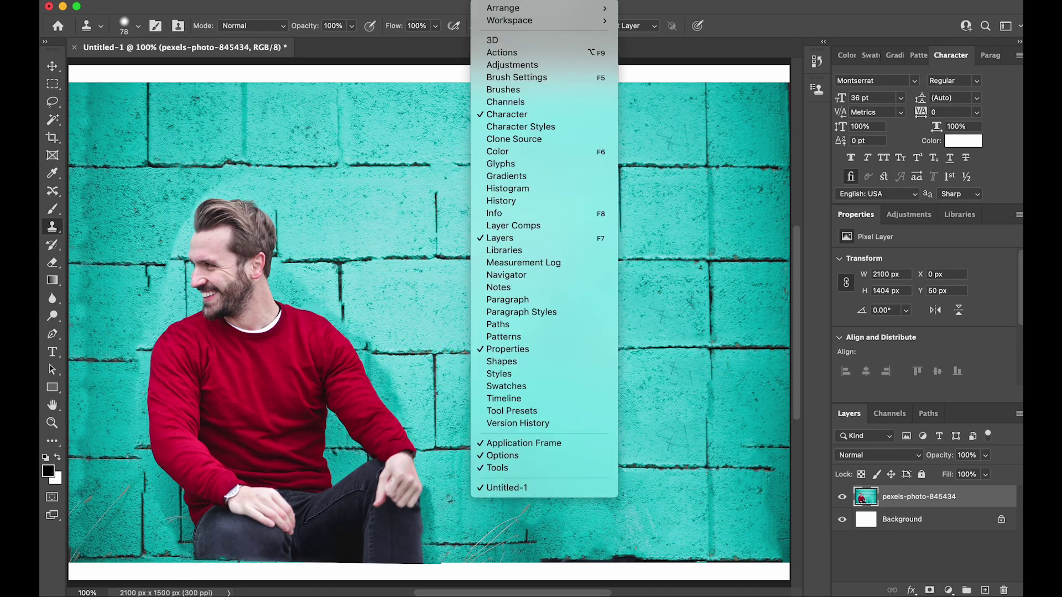
Step: Revert the document through its History to the Rasterize Layer state, before the Content-Aware Move and the Clone Stamp strokes
left_click(516, 202)
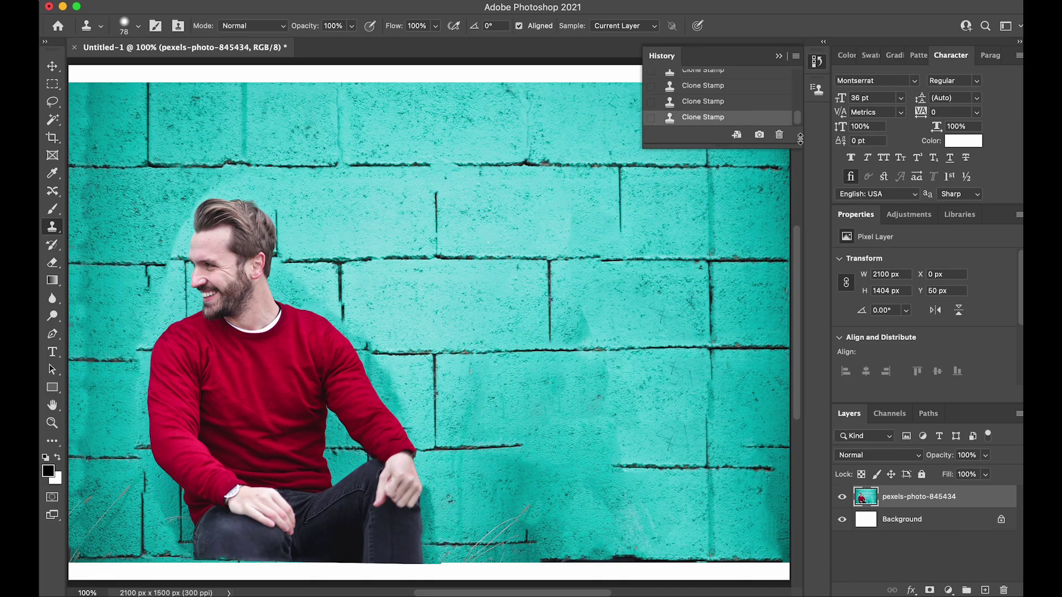
left_click(745, 103)
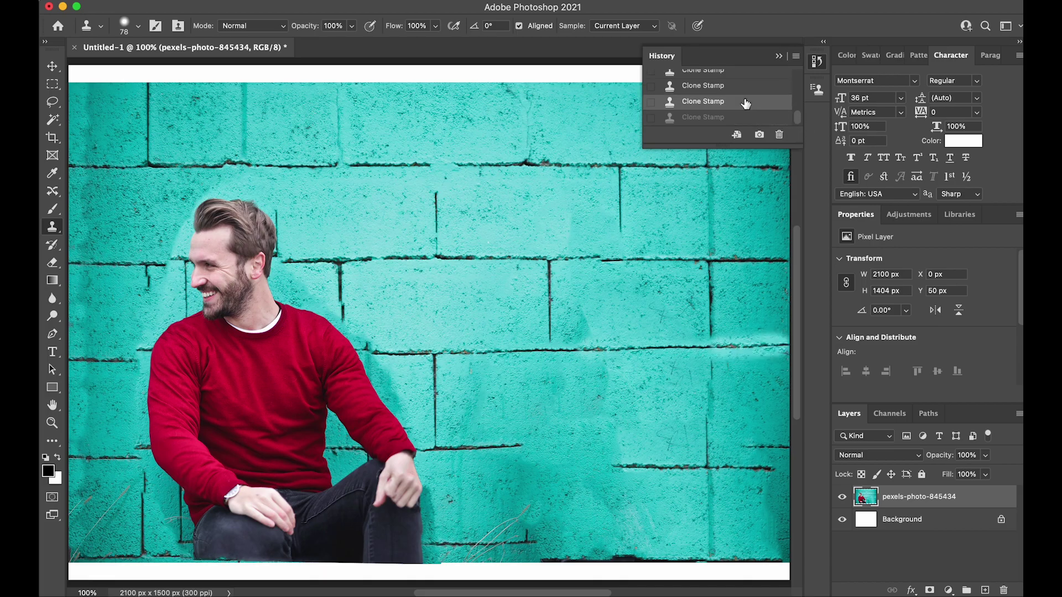
left_click(747, 91)
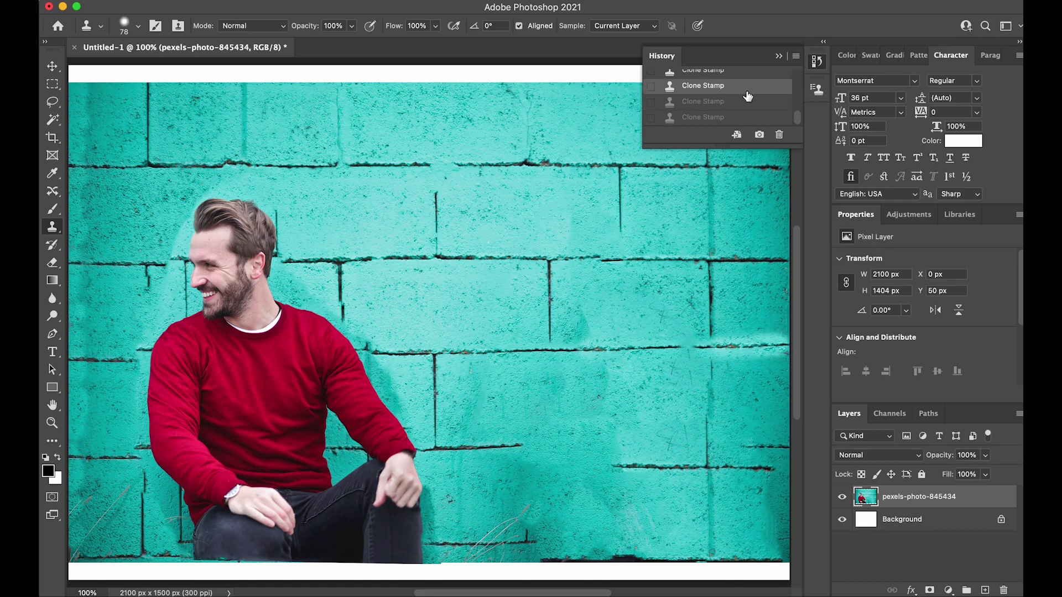
scroll(748, 97, "up", 2)
left_click(748, 96)
scroll(748, 96, "up", 3)
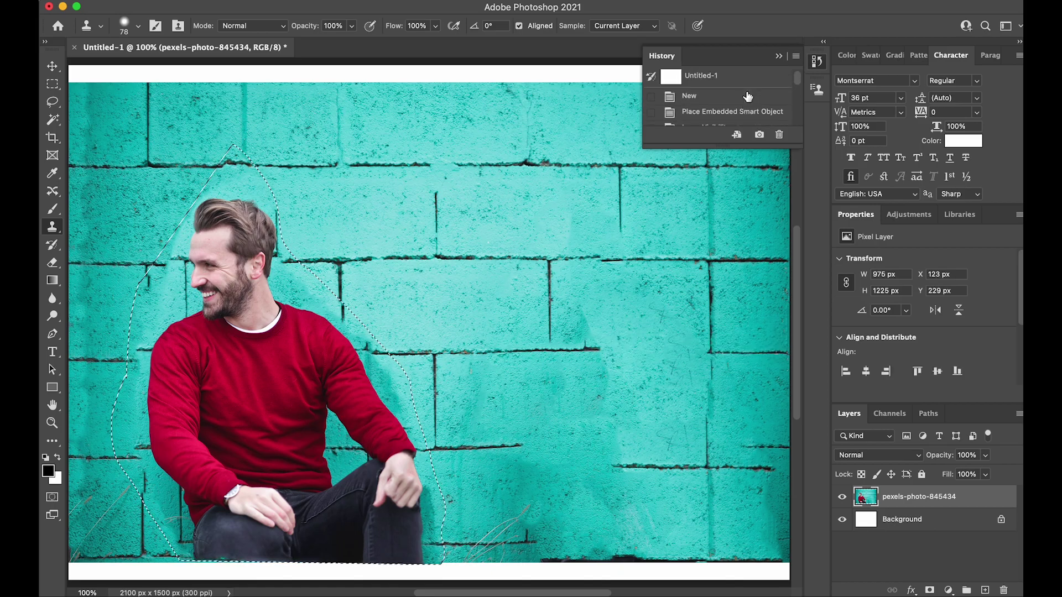
scroll(748, 97, "down", 1)
scroll(748, 97, "down", 4)
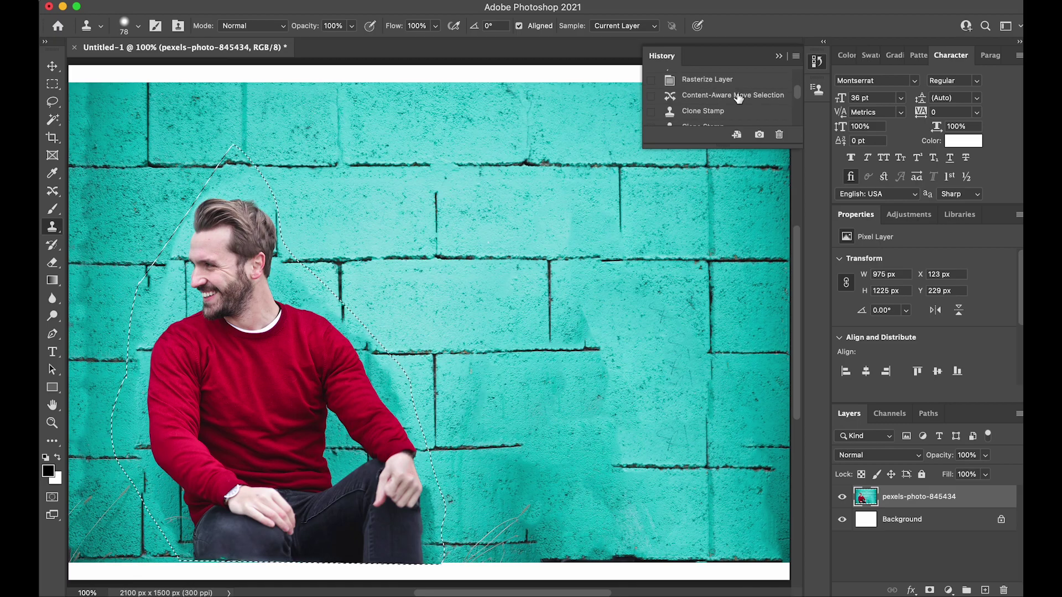
left_click(734, 82)
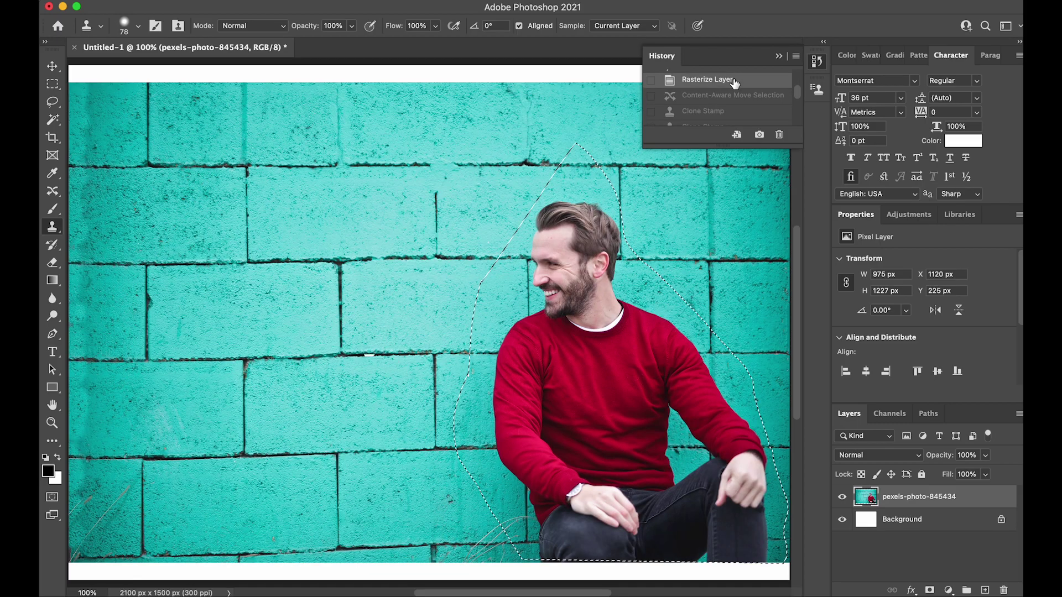
Step: Clear the selection around the man and remove the background from the pexels-photo-845434 layer
left_click(53, 84)
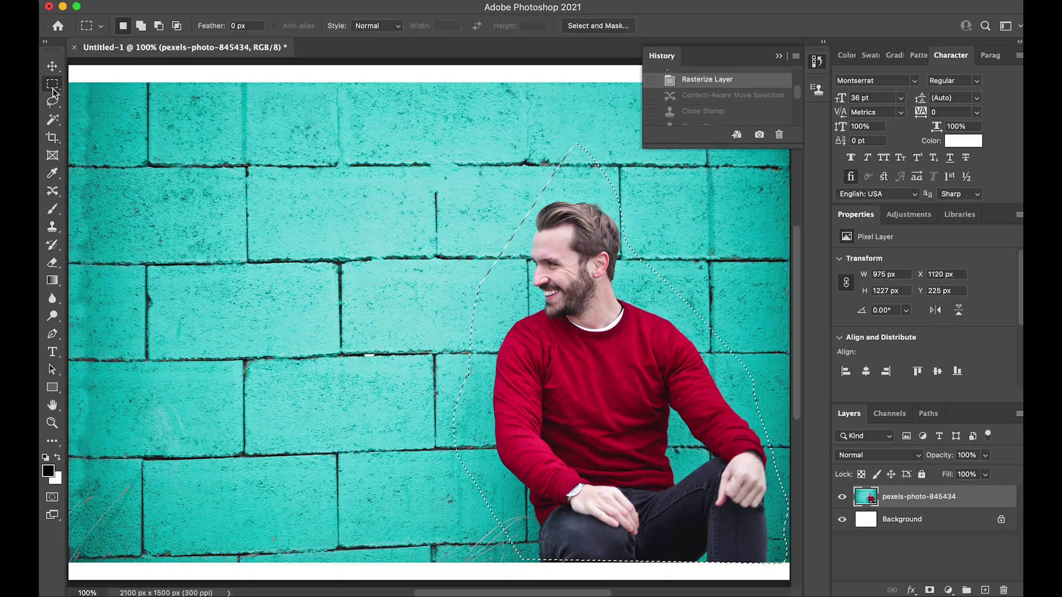
left_click(254, 225)
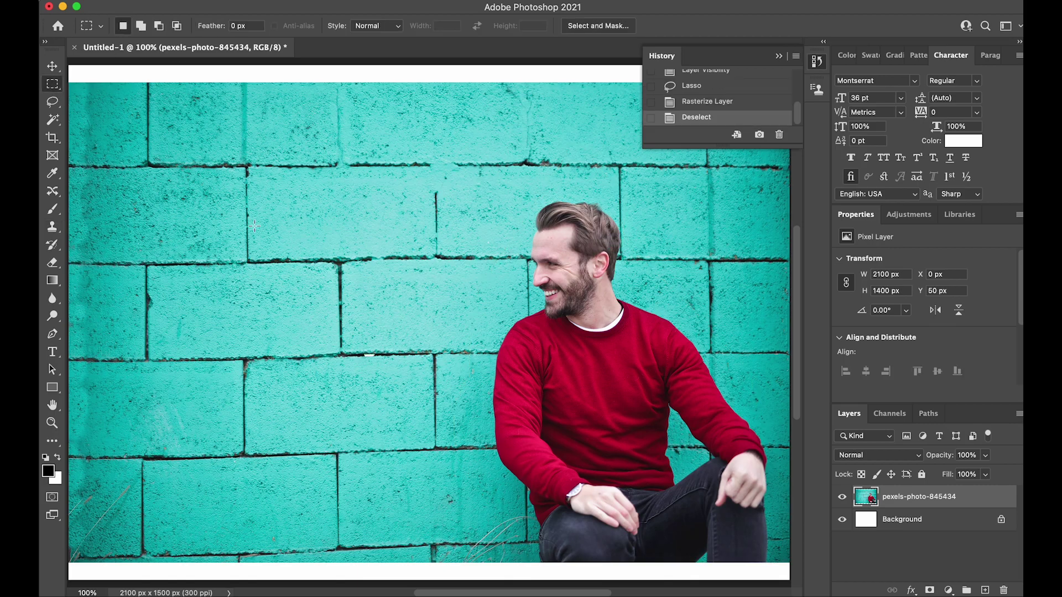
left_click(780, 57)
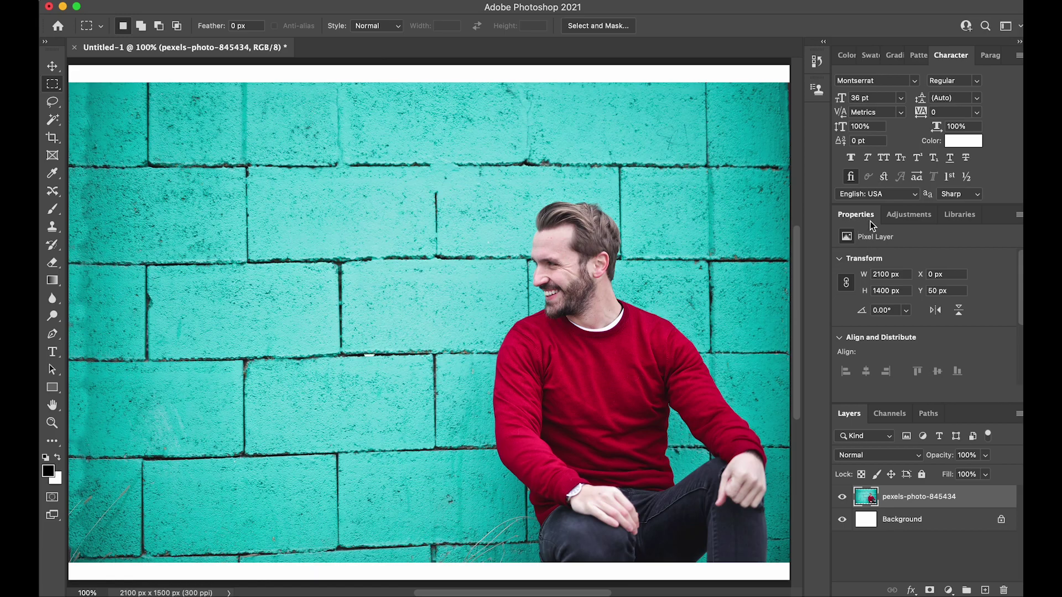
scroll(891, 318, "down", 5)
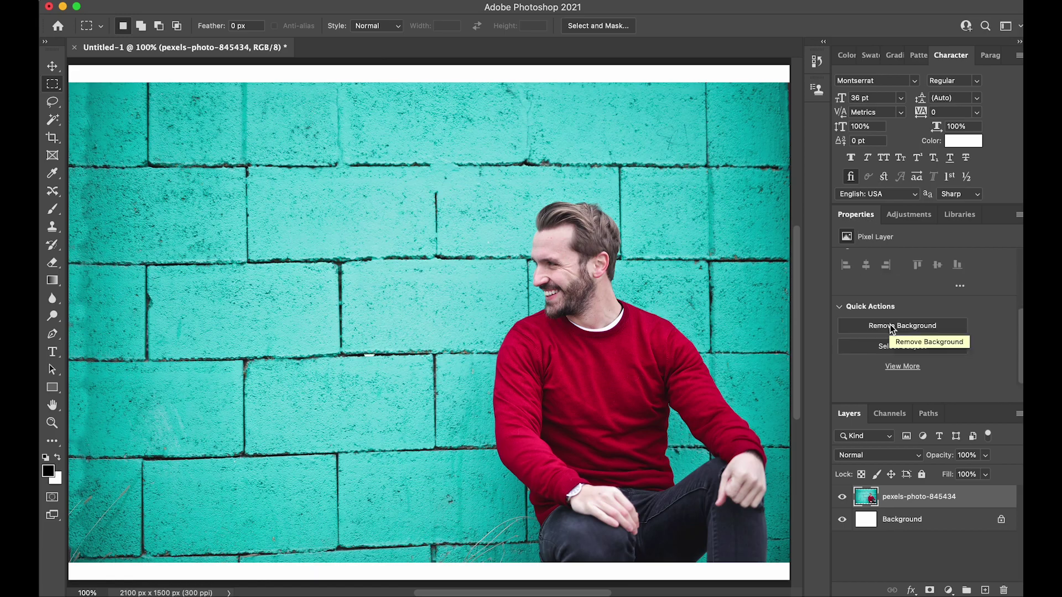
left_click(892, 327)
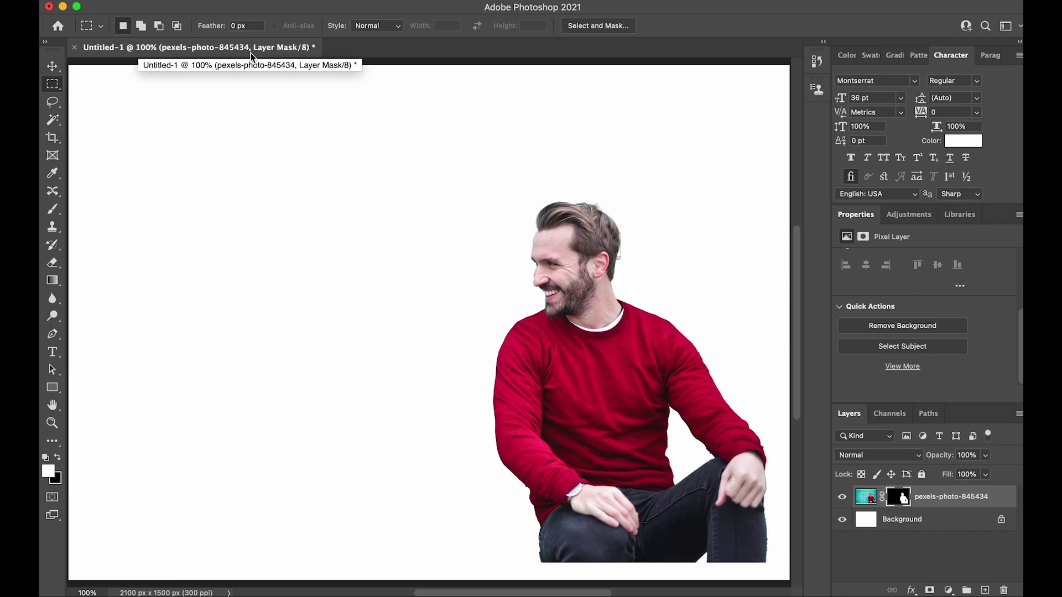
Step: Place pexels-pixabay-2150.jpg from Finder, scale it to about 20.7% to cover the canvas, and reorder its layer beneath the man's layer
key("super+Tab")
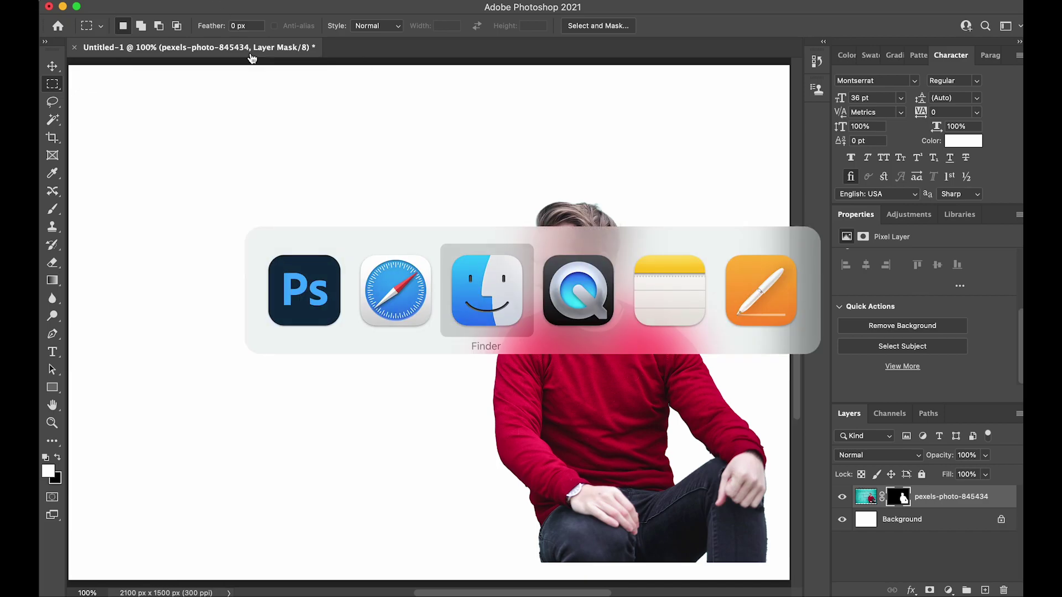
left_click_drag(604, 271, 209, 255)
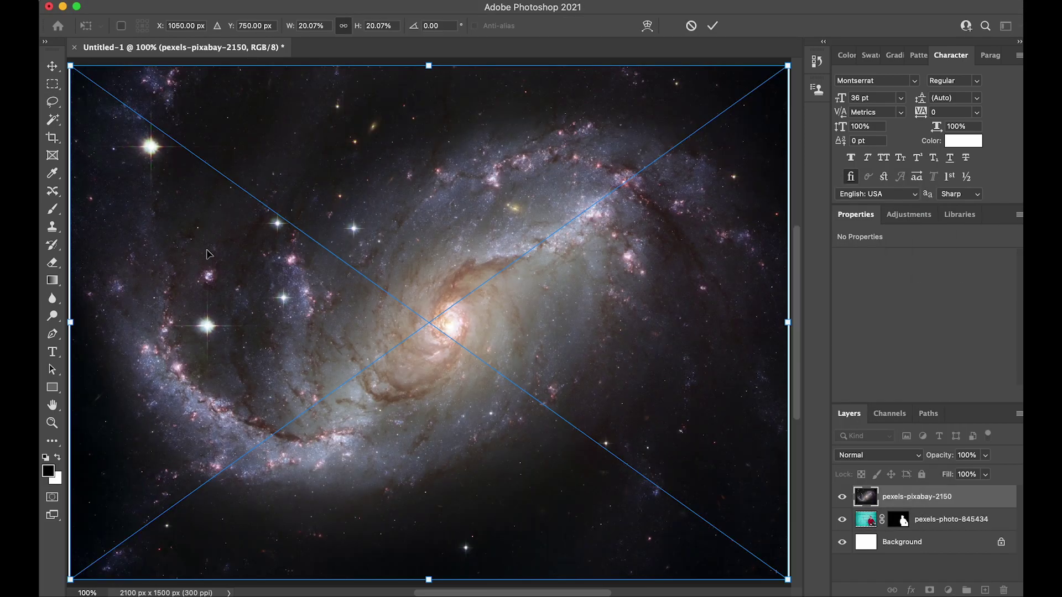
left_click_drag(70, 66, 49, 50)
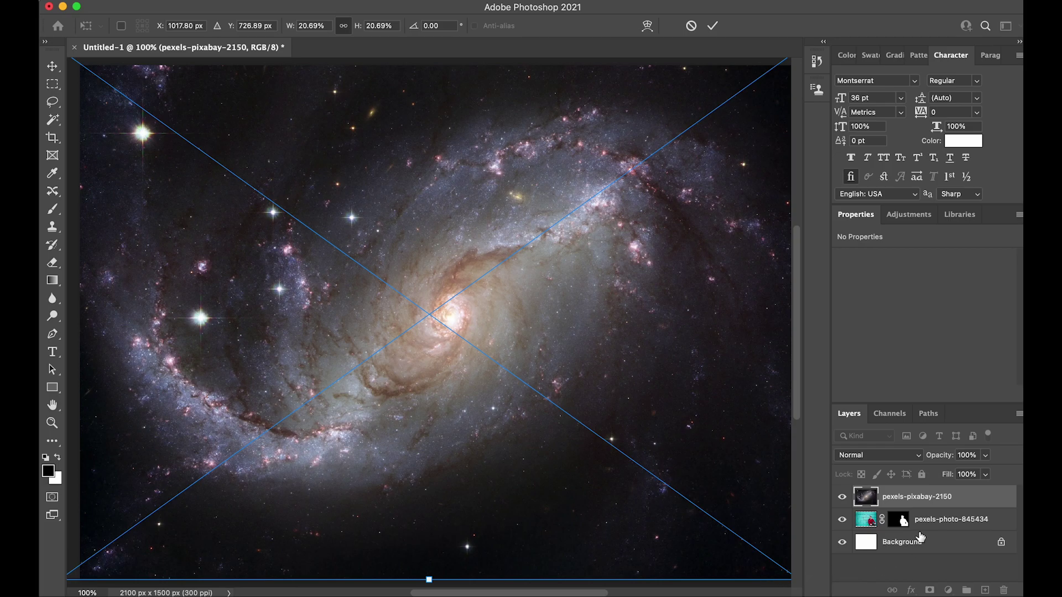
key("Return")
left_click_drag(922, 499, 921, 532)
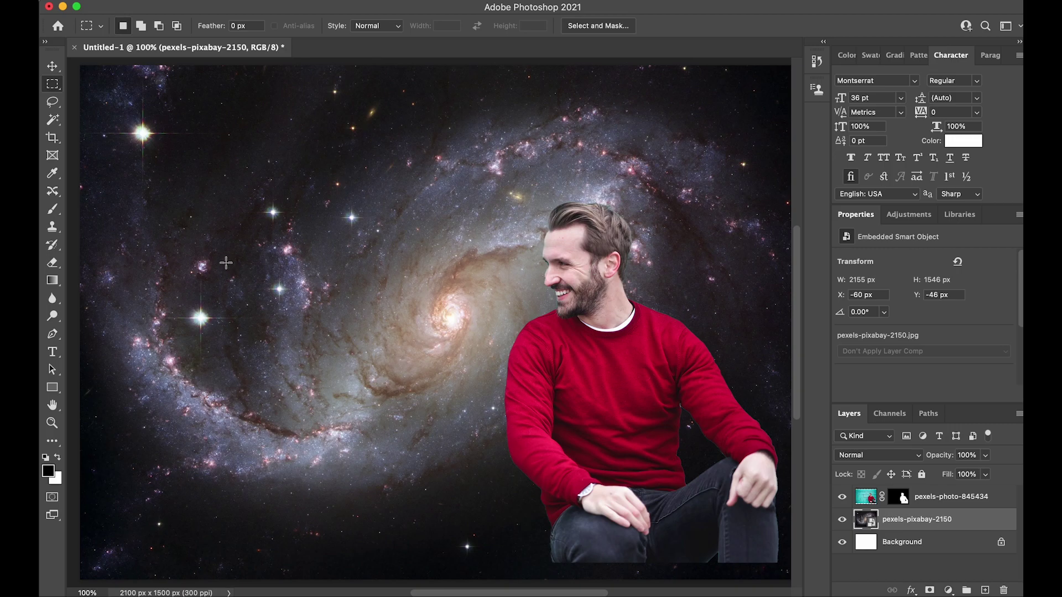
Step: Place JDUBB.jpg from Finder, scale it to about 30% beside the man, and bring its layer to the front
key("super+Tab")
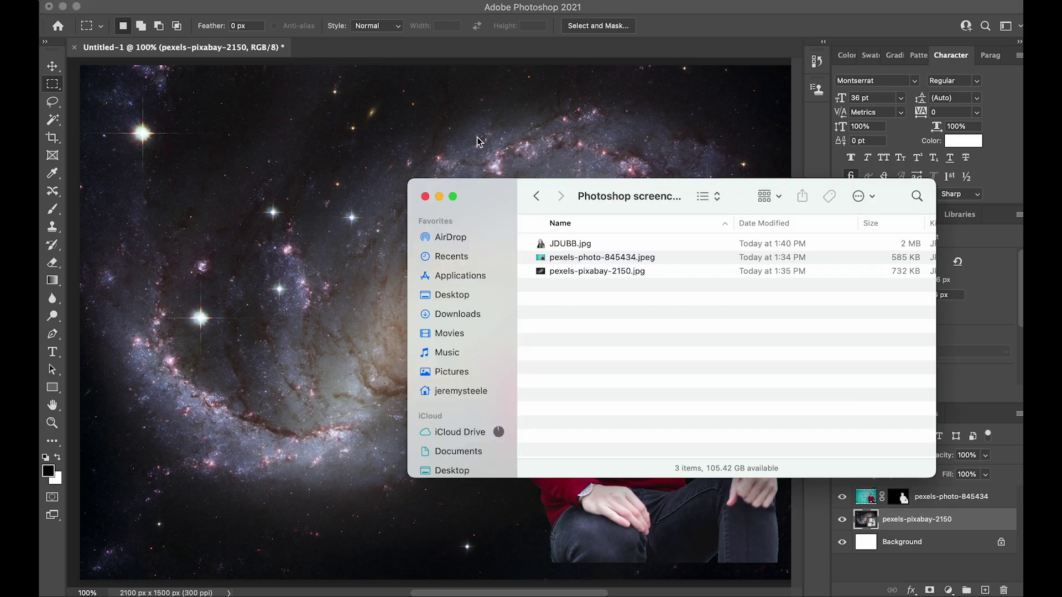
left_click_drag(570, 246, 268, 283)
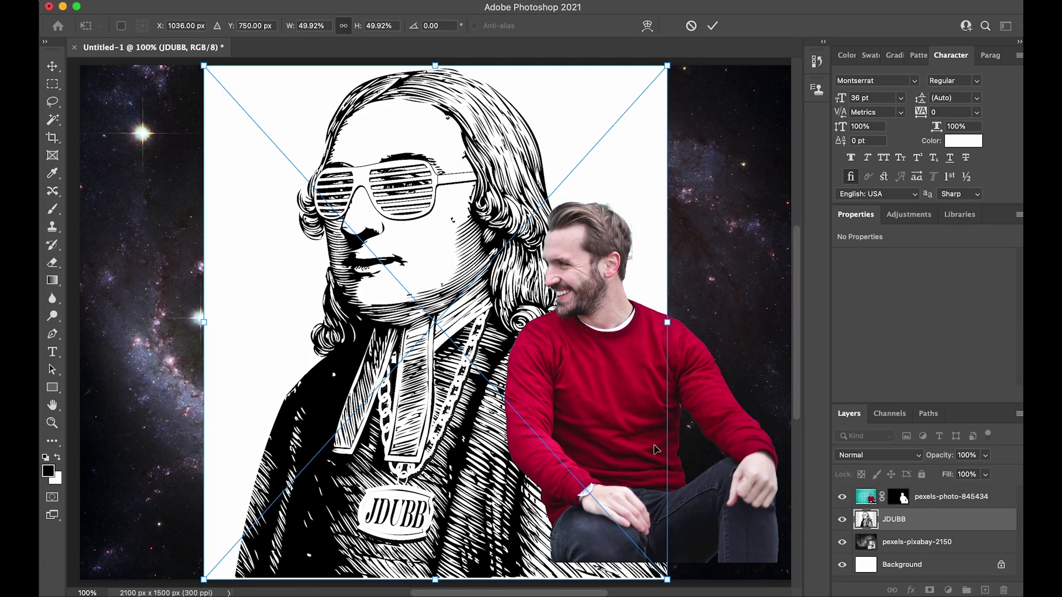
left_click_drag(468, 351, 328, 320)
left_click_drag(523, 66, 357, 270)
left_click_drag(288, 440, 367, 362)
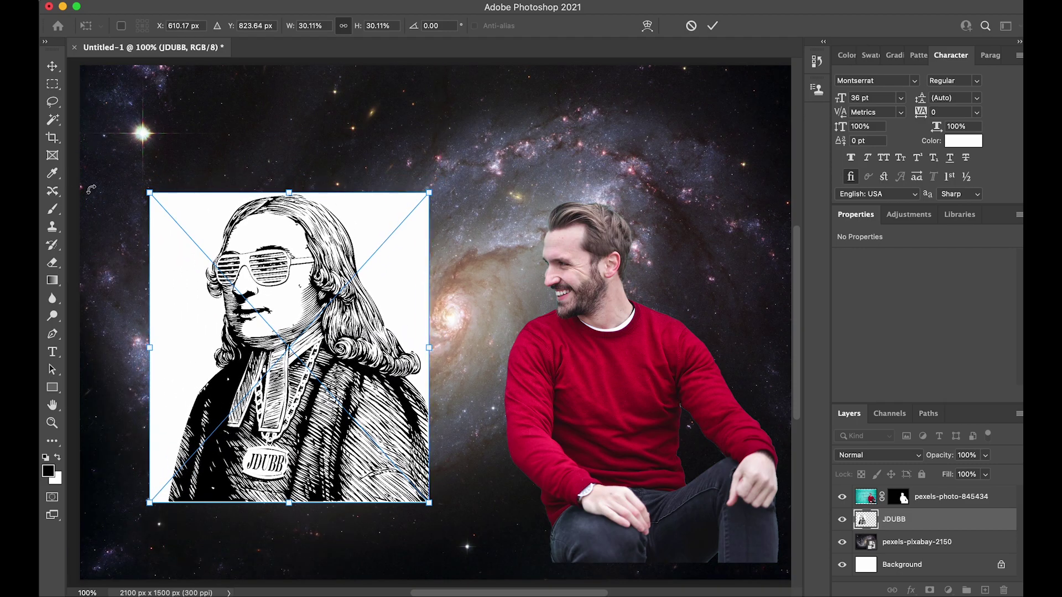
key("Return")
key("super+shift+bracketright")
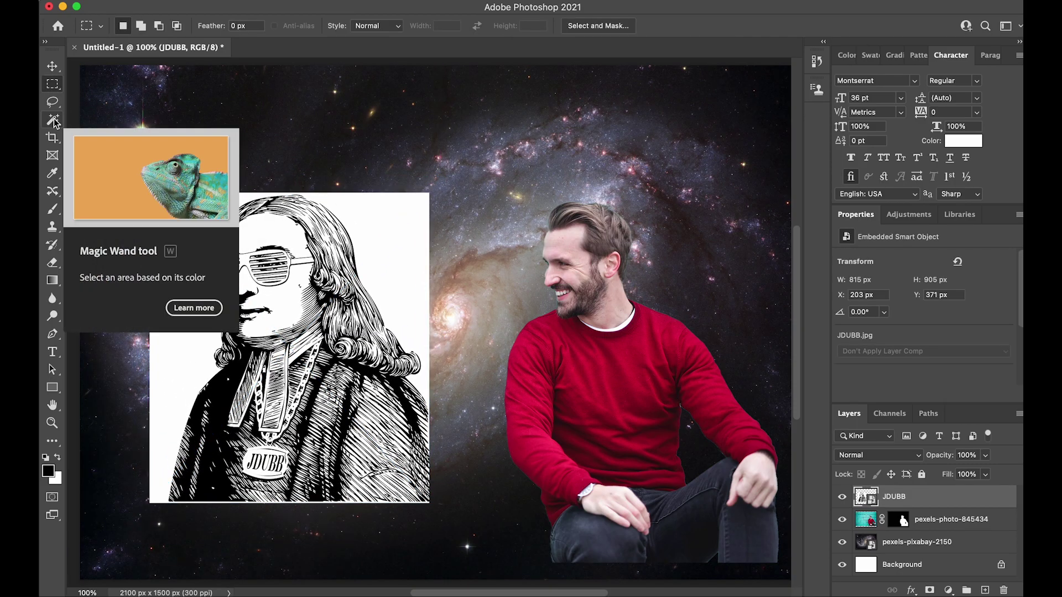
Step: Try a Magic Wand color selection on the JDUBB image and deselect it
left_click(54, 121)
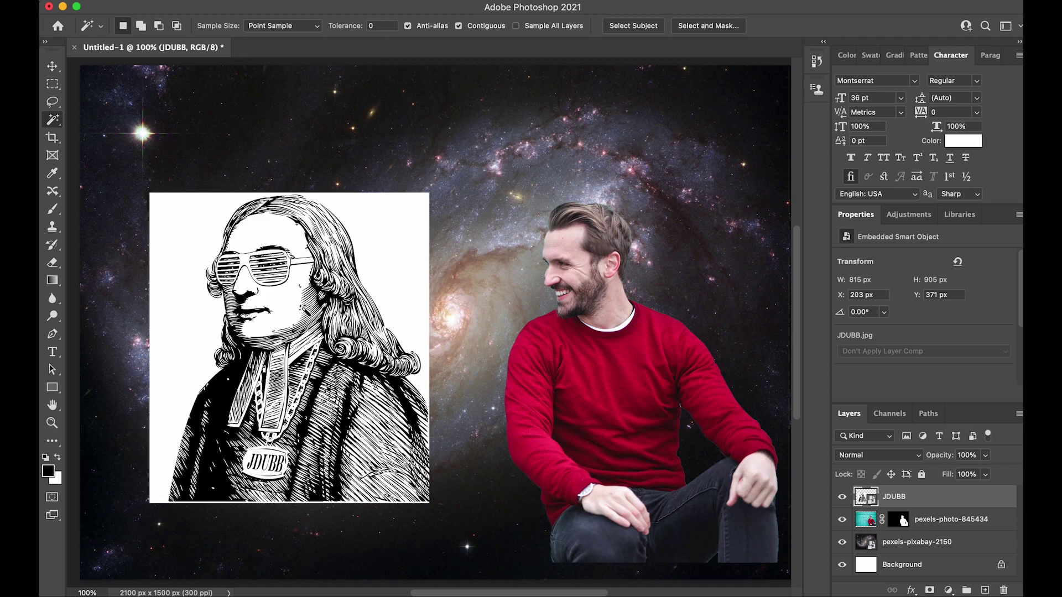
left_click(189, 358)
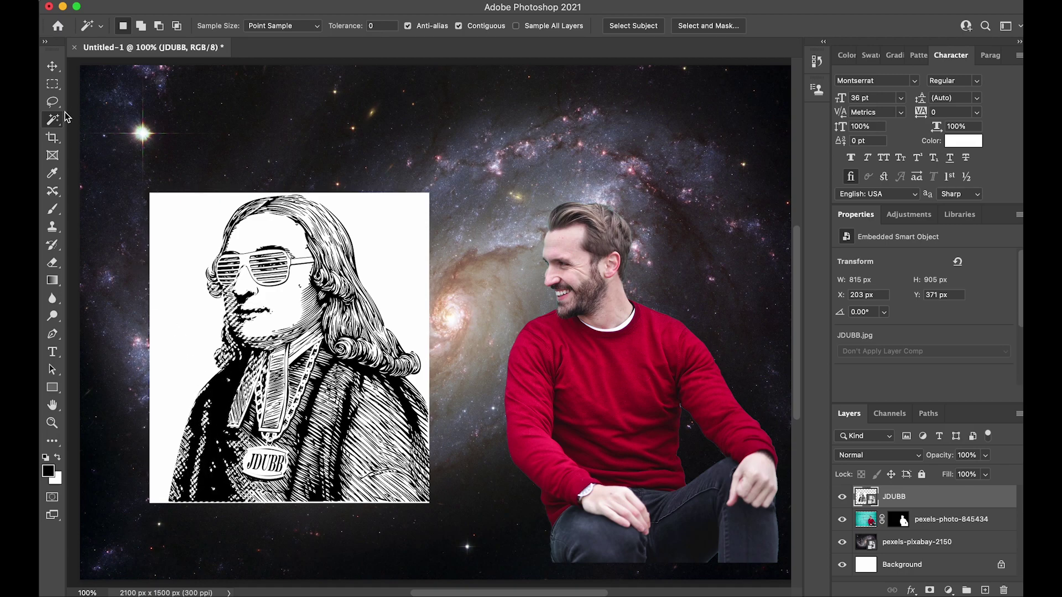
key("super+d")
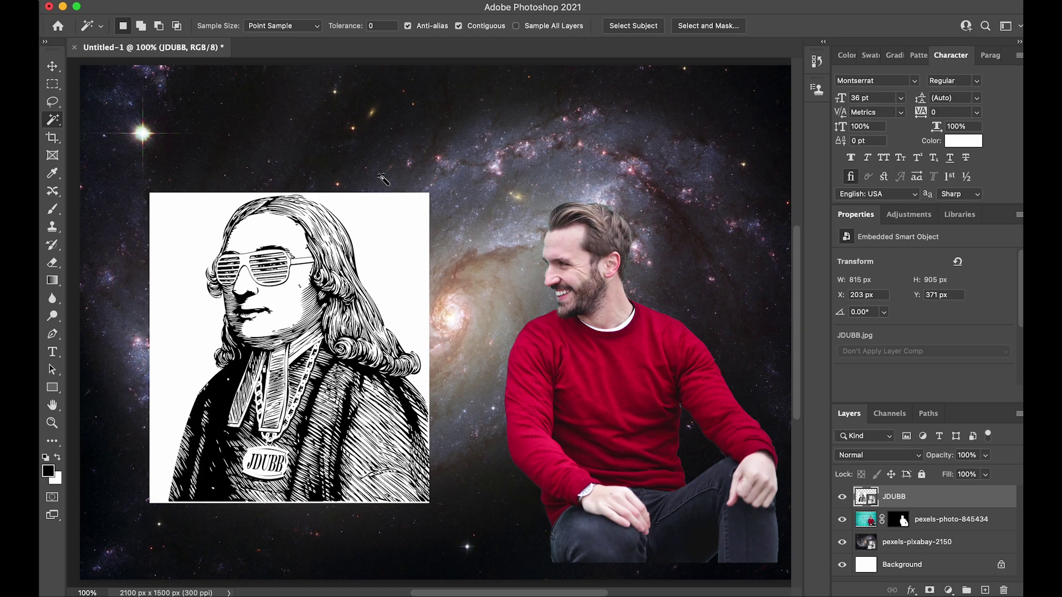
Step: Select the JDUBB figure with Select Subject, invert the selection, and delete the white background around the figure
left_click(635, 30)
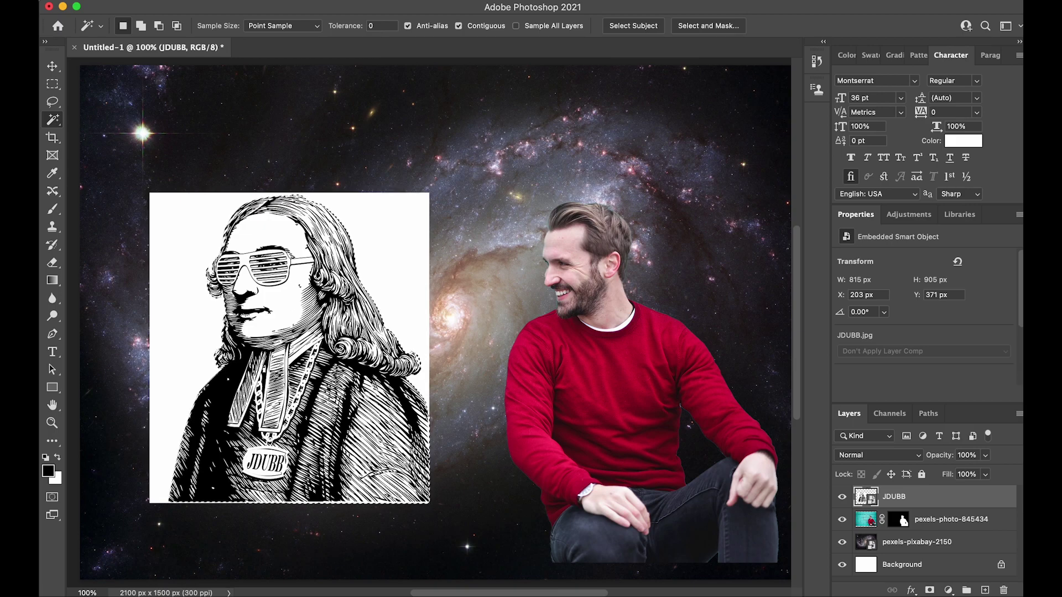
left_click(354, 1)
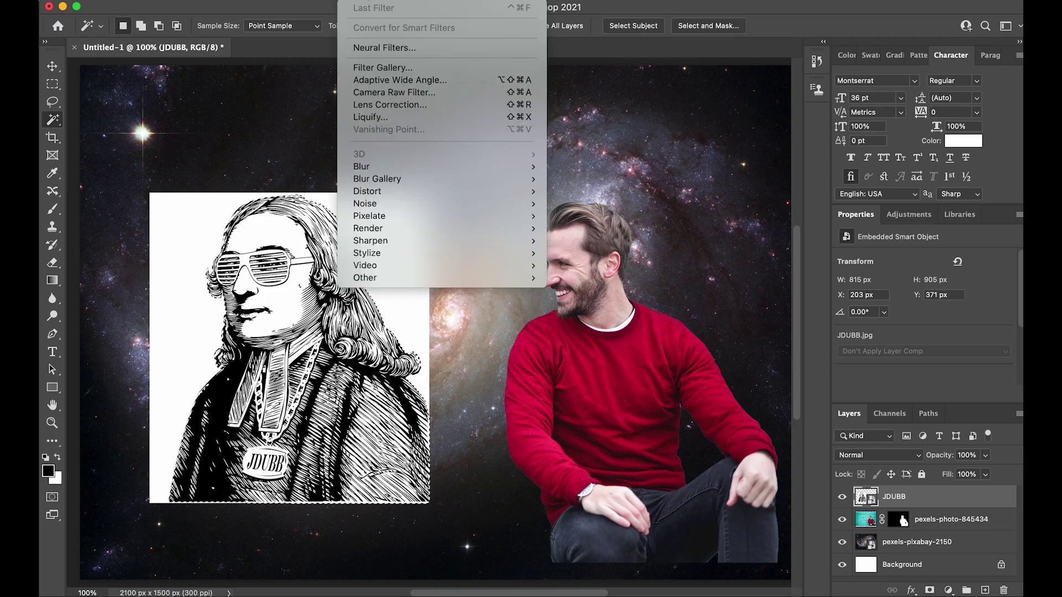
mouse_move(318, 1)
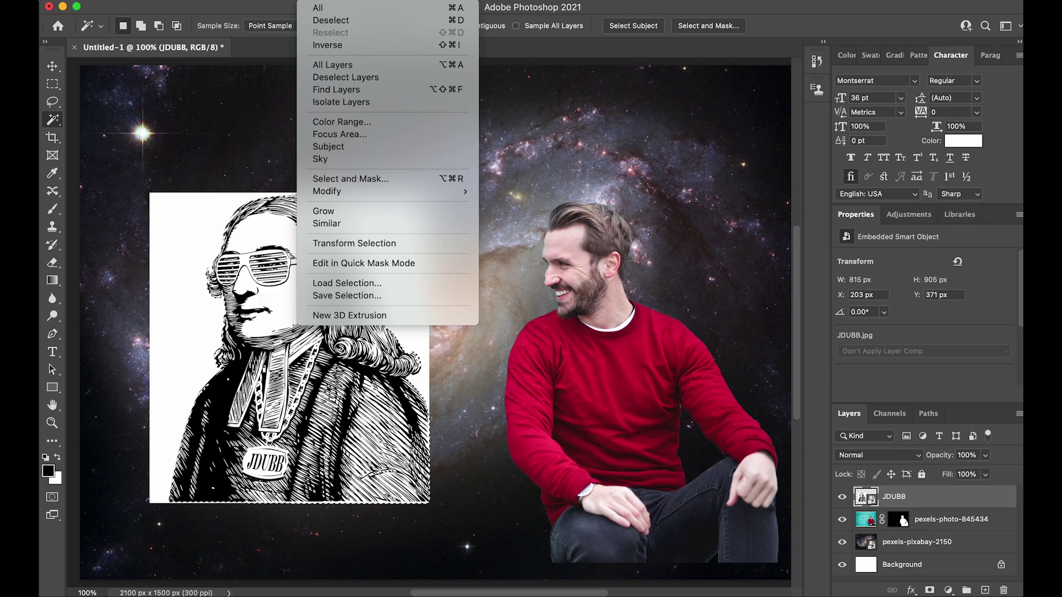
left_click(333, 45)
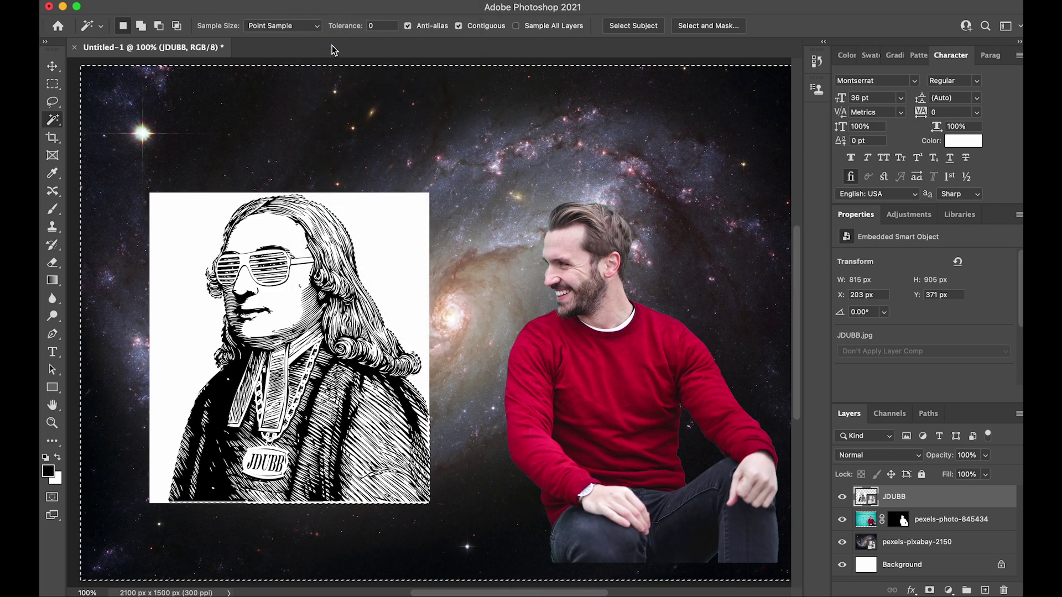
mouse_move(270, 291)
left_mouse_down()
mouse_move(260, 291)
mouse_move(271, 292)
left_mouse_up()
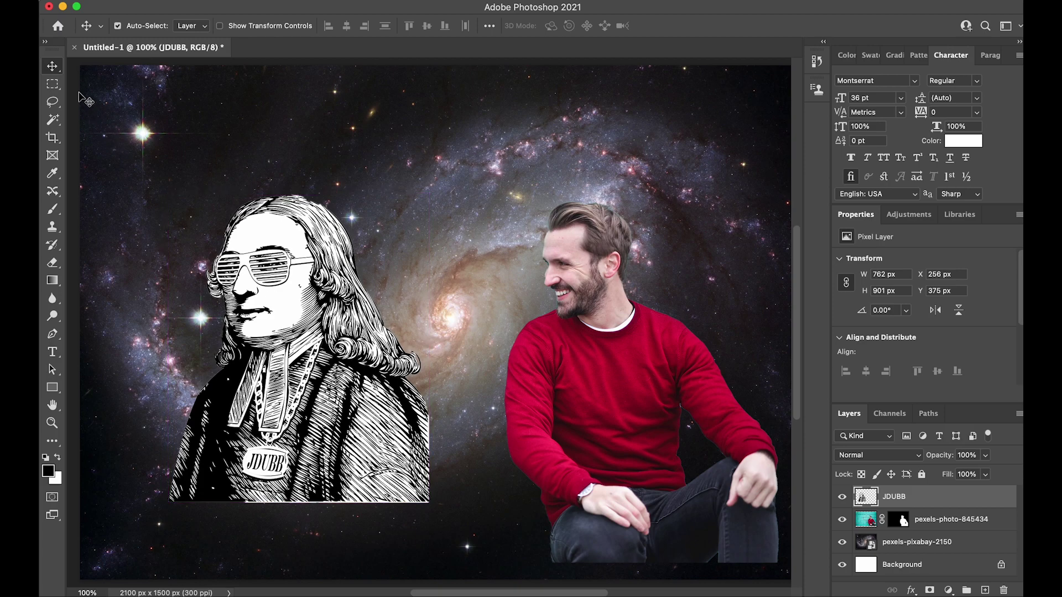
Step: Move the JDUBB cutout to the canvas's lower-left corner and shift the galaxy layer left to about X -611 px, Y -23 px
left_click_drag(266, 270, 190, 354)
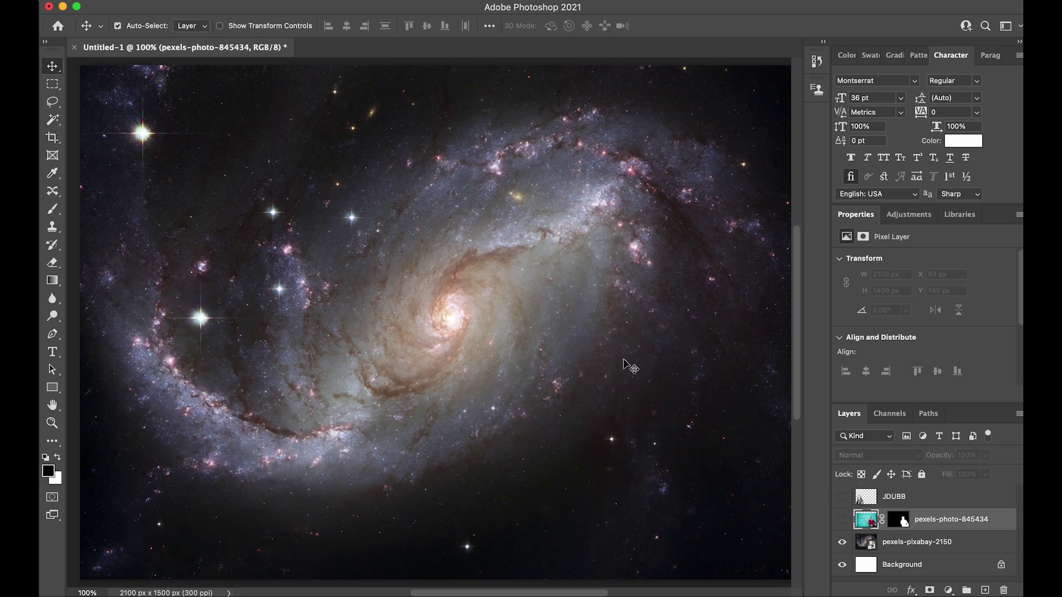
left_click_drag(647, 373, 529, 391)
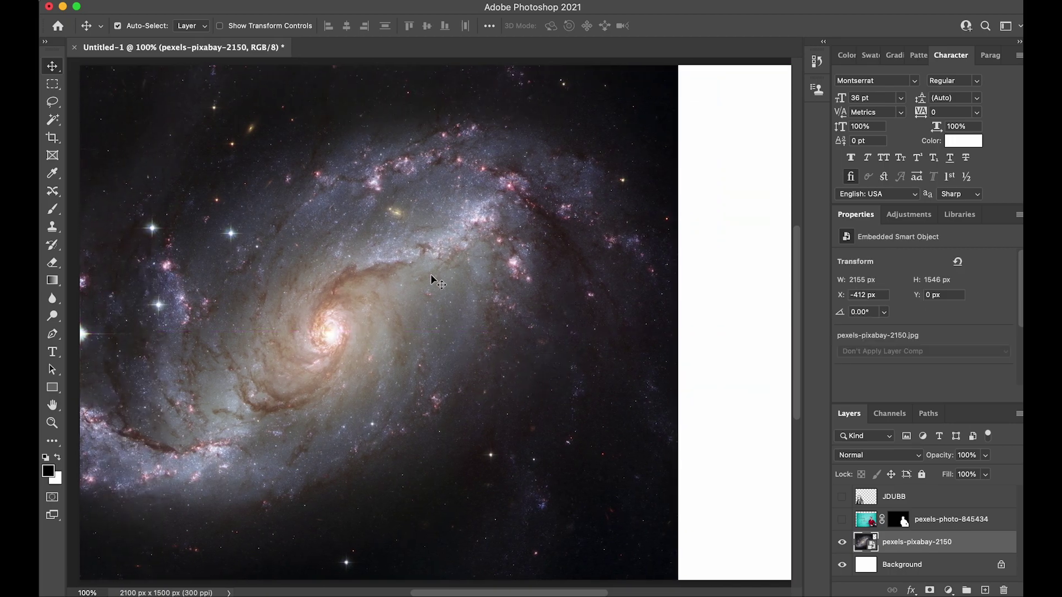
left_click_drag(516, 296, 368, 332)
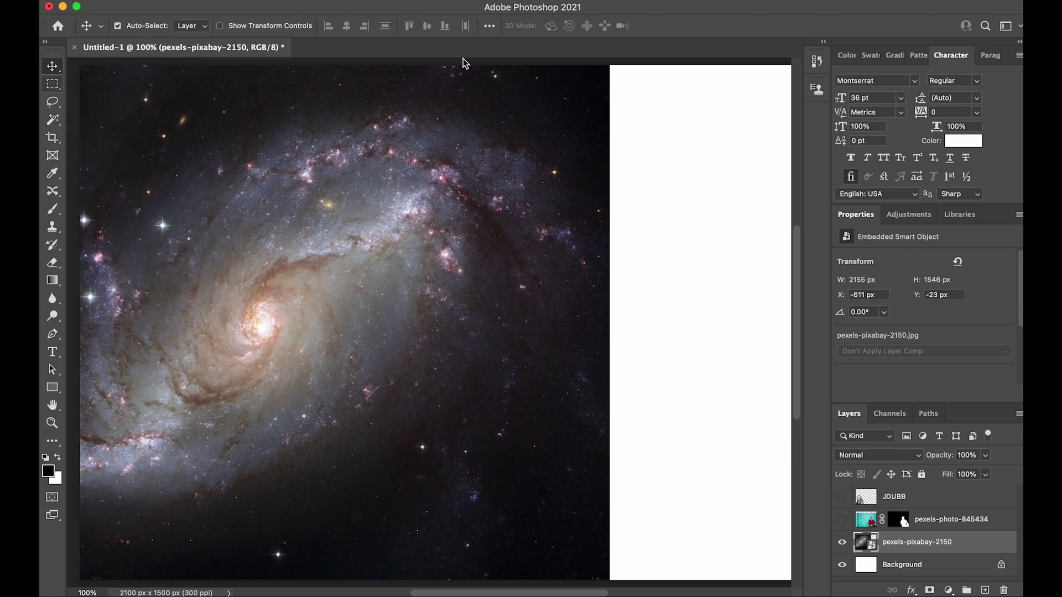
Step: Select the blank strip about 572 px wide at the canvas's right edge, fill it with Content-Aware contents, and deselect it
key("m")
left_click_drag(601, 59, 649, 494)
scroll(648, 494, "left", 5)
scroll(650, 496, "right", 3)
scroll(653, 500, "up", 2)
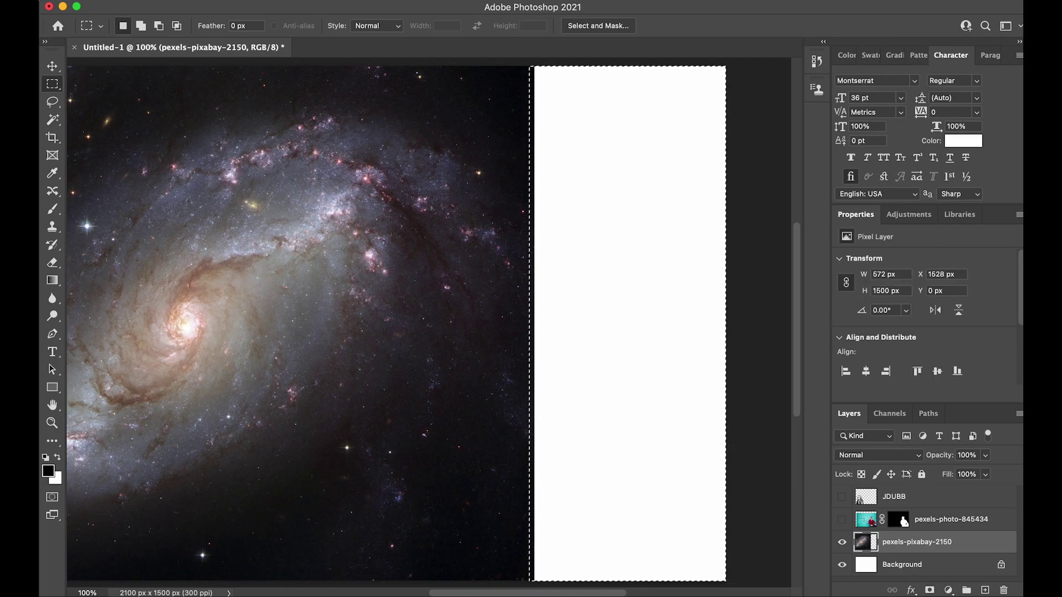
left_click(170, 0)
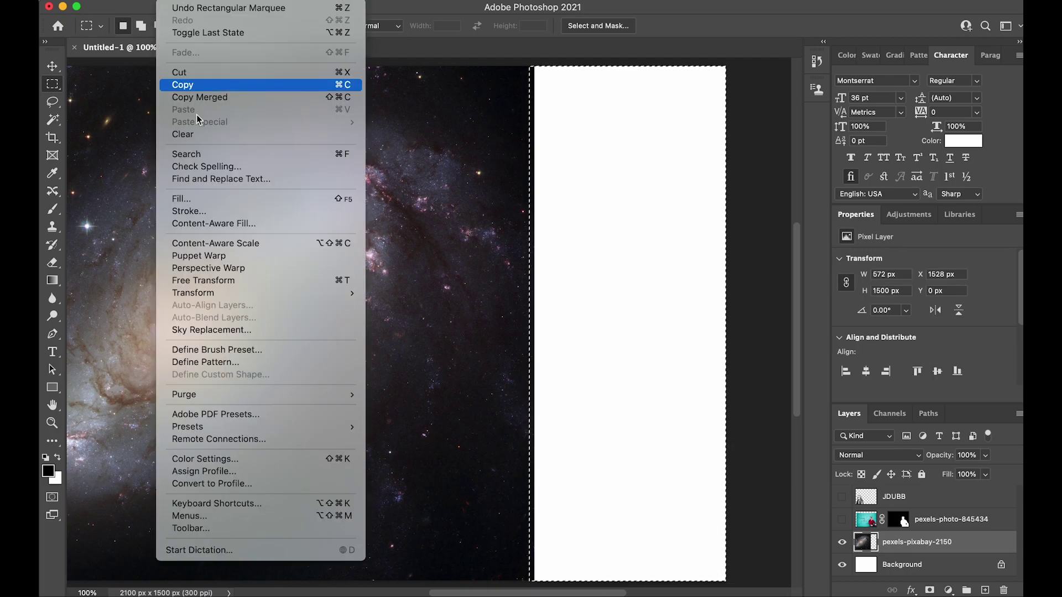
left_click(194, 200)
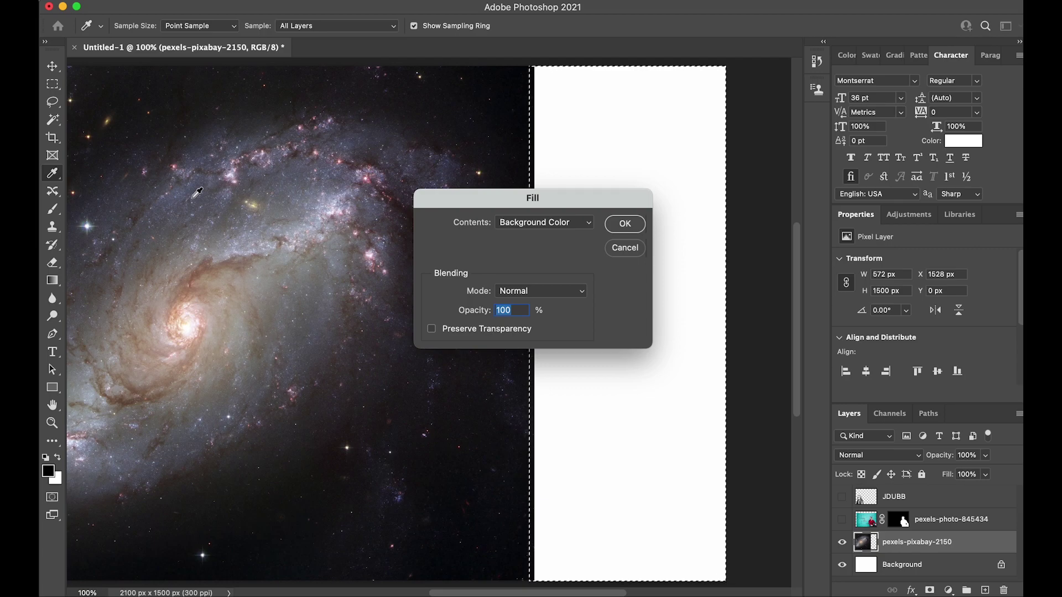
left_click(545, 222)
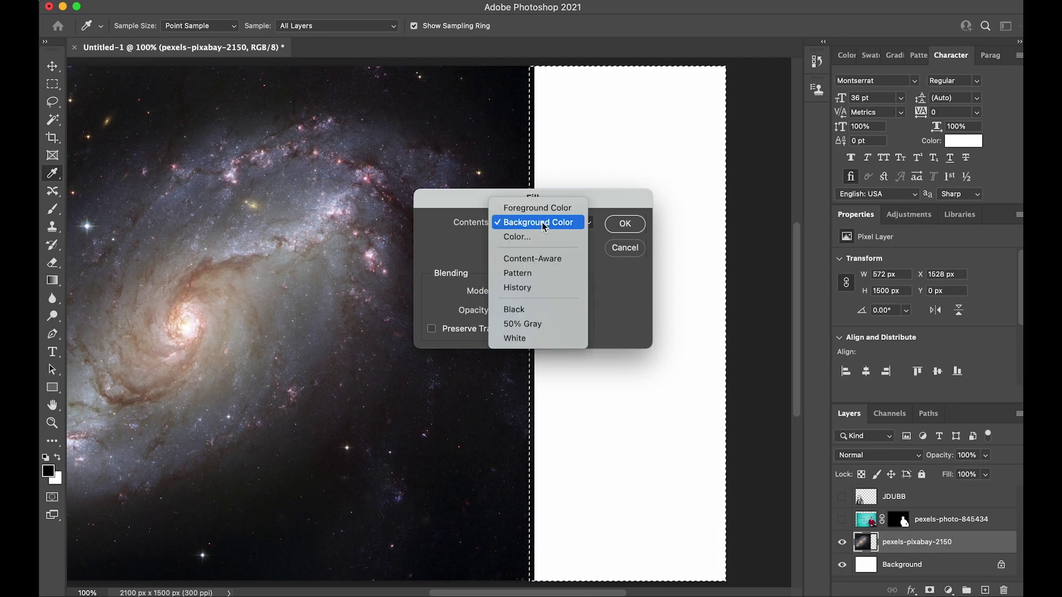
left_click(546, 259)
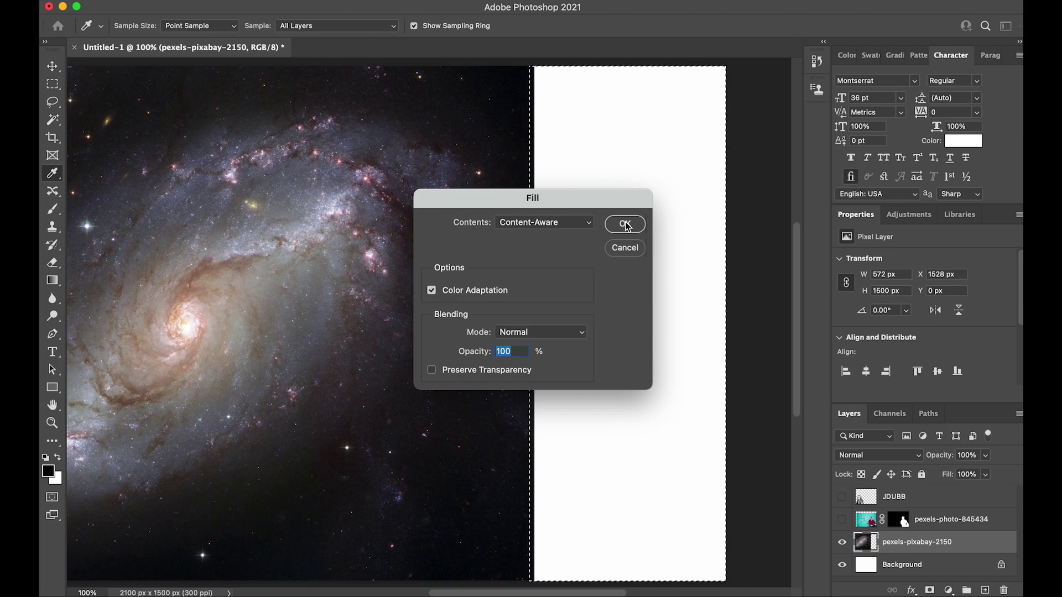
left_click(627, 225)
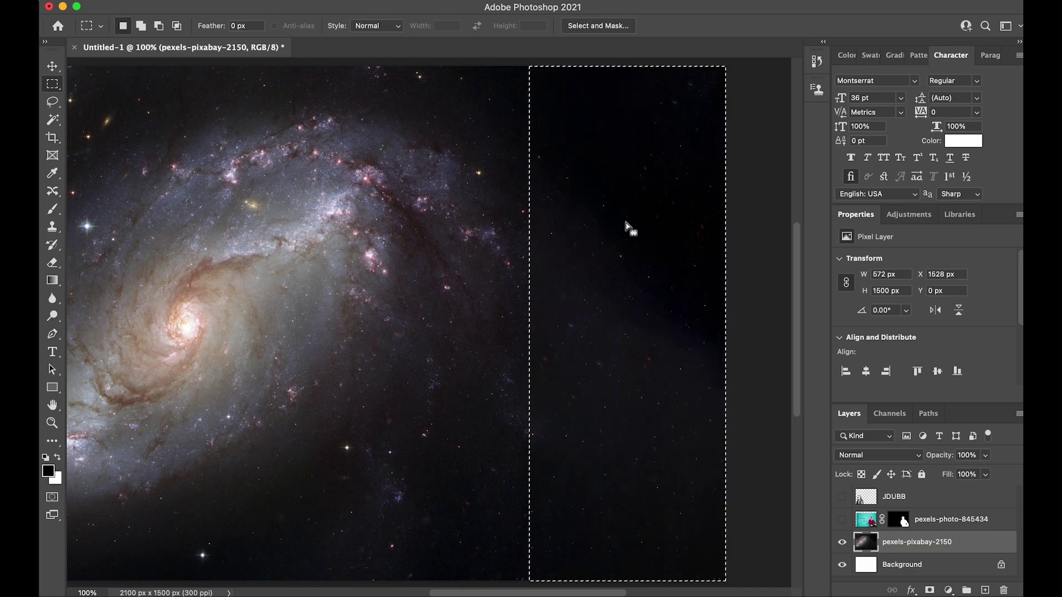
key("ctrl+d")
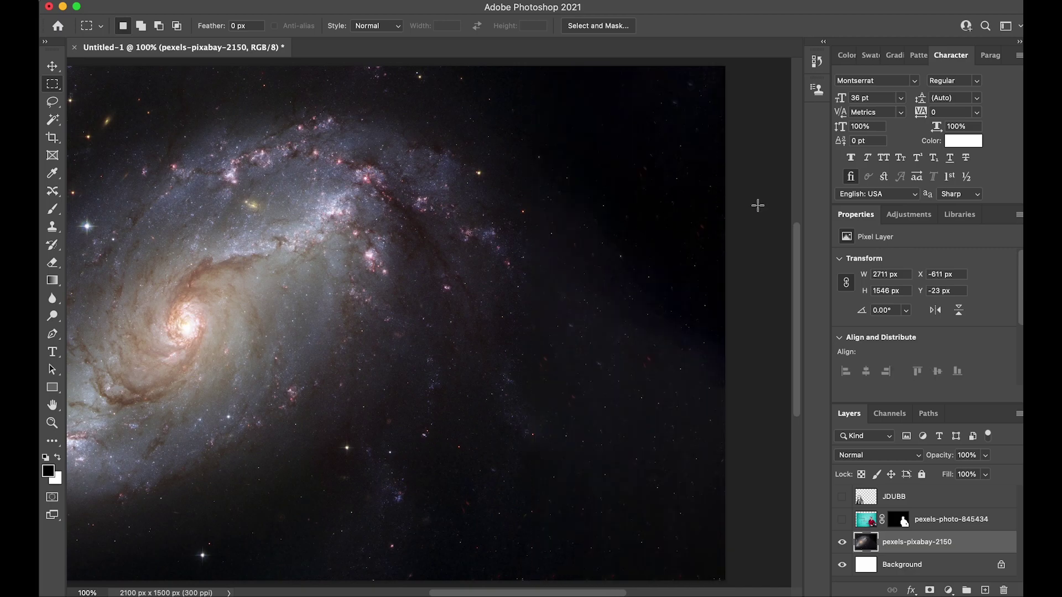
Step: Move the extended galaxy layer slightly to the right
key("v")
left_click_drag(296, 329, 360, 329)
left_click(758, 309)
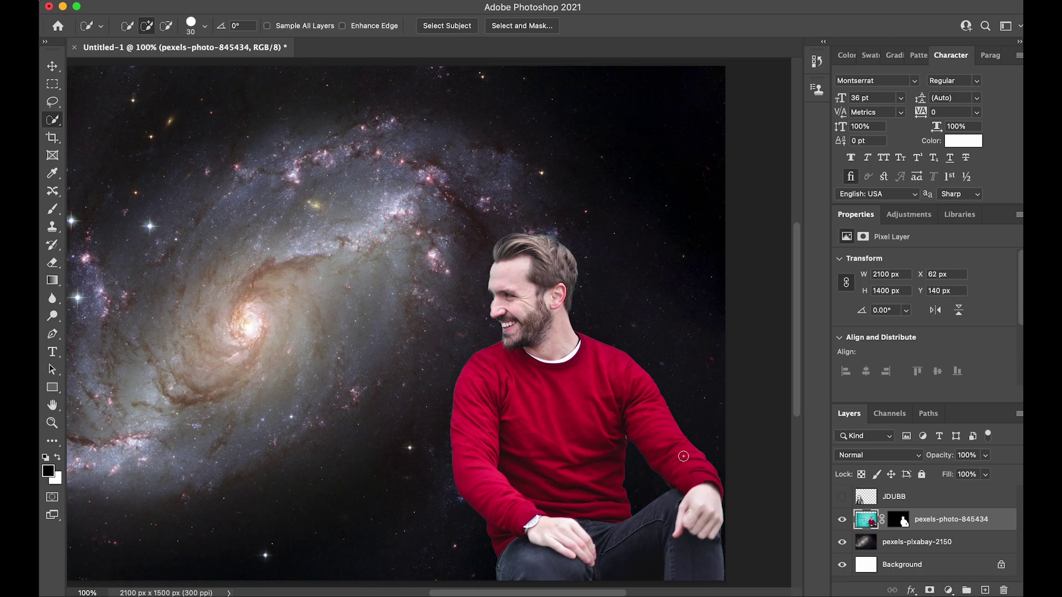
Step: Select the man's entire red sweater, including both sleeves, on the pexels-photo-845434 layer with the Quick Selection tool
left_click(54, 121)
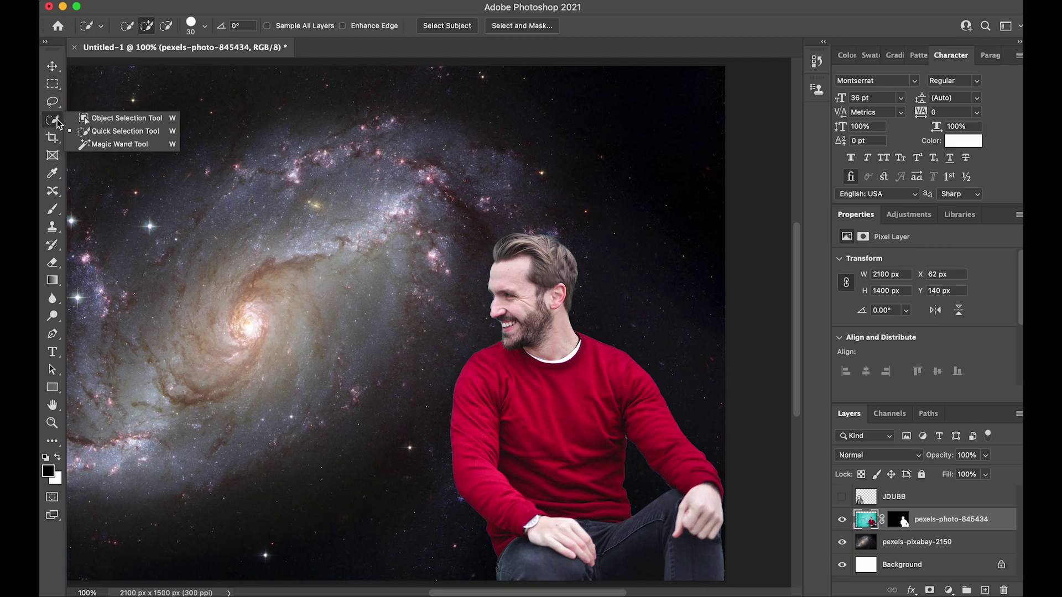
left_click(104, 135)
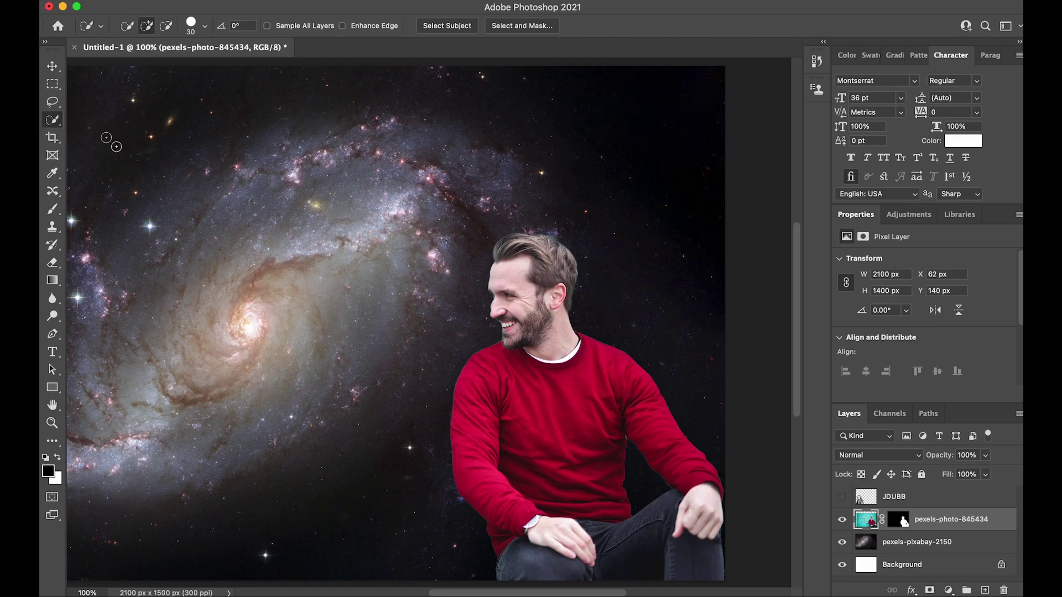
left_click(564, 399)
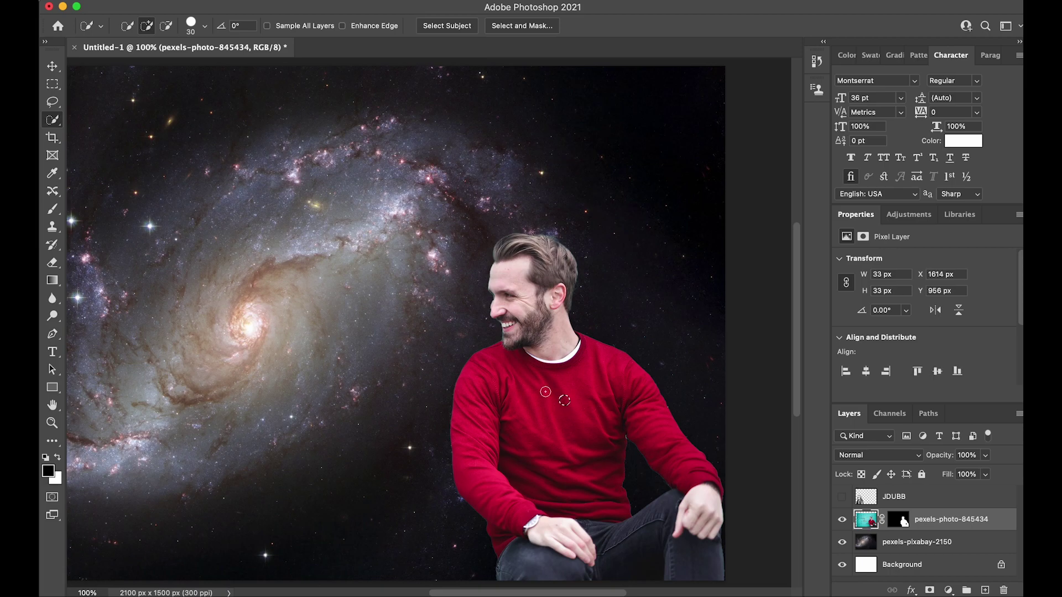
left_click_drag(545, 395, 471, 437)
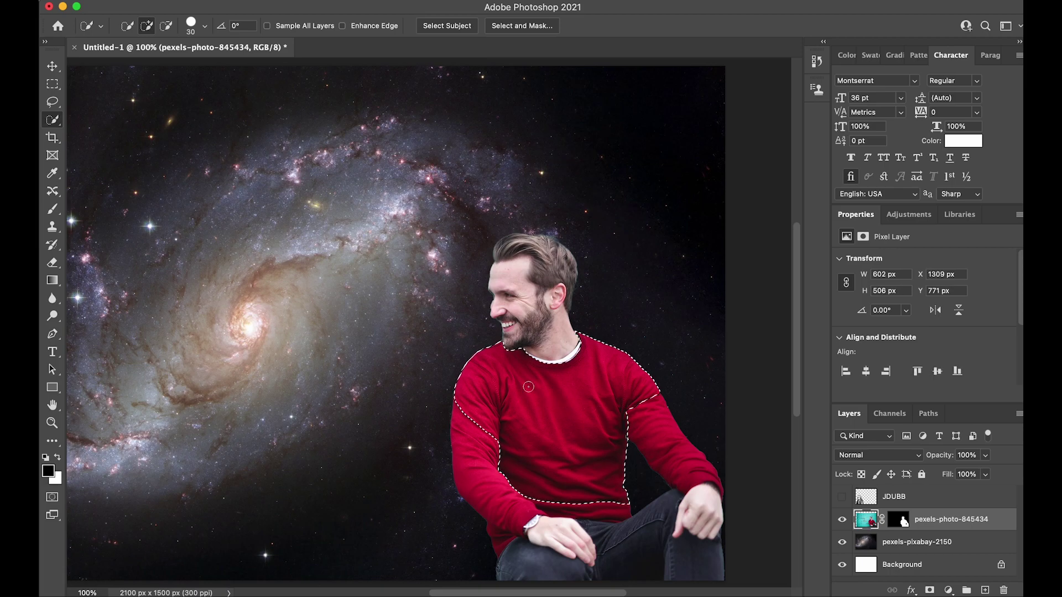
left_click_drag(470, 437, 485, 478)
mouse_move(658, 409)
left_mouse_down()
mouse_move(680, 457)
mouse_move(650, 431)
left_mouse_up()
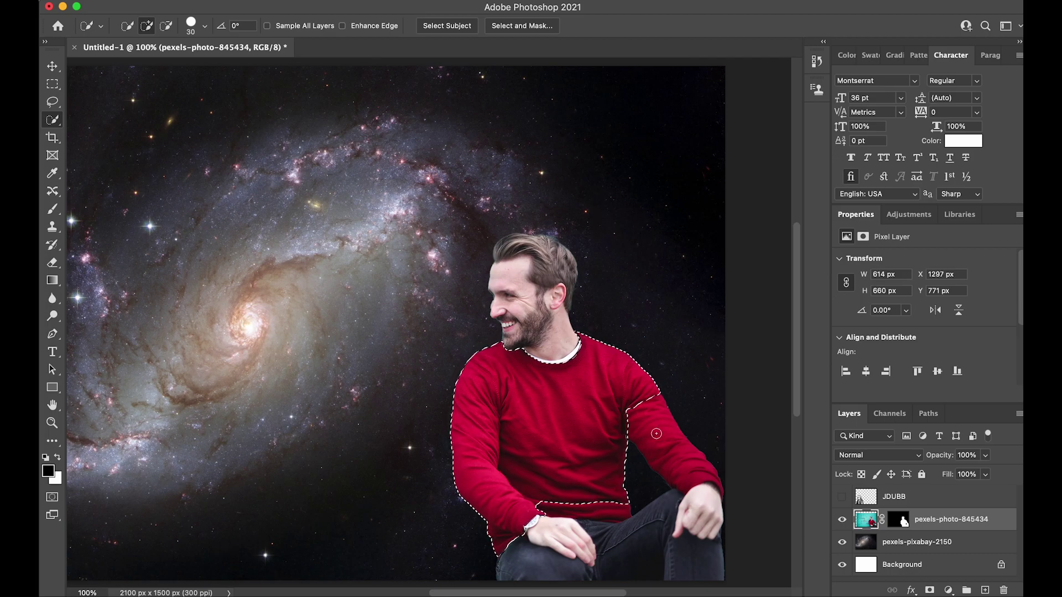
left_click_drag(596, 501, 604, 509)
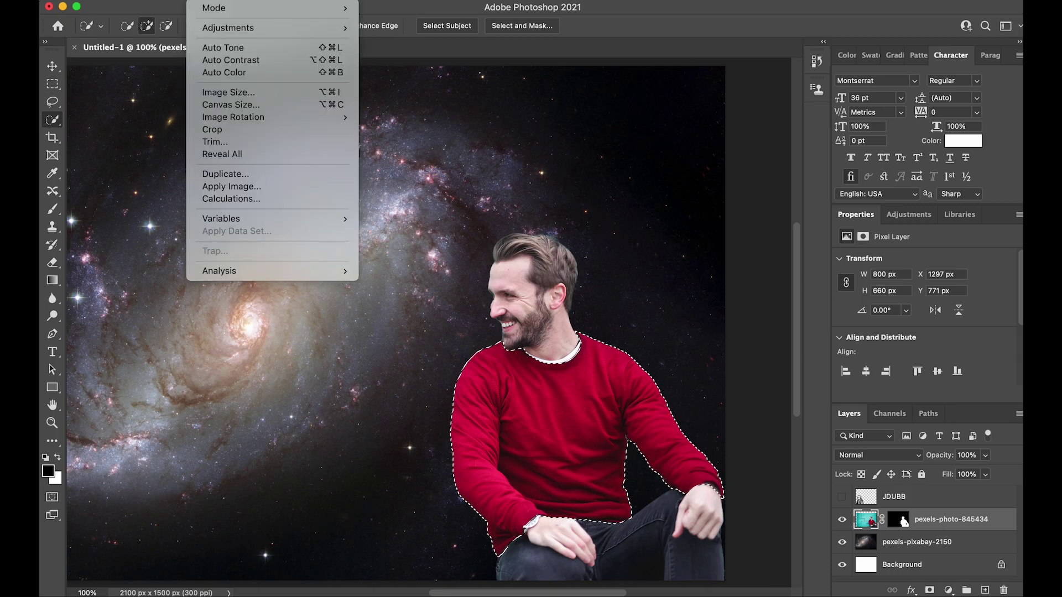
Step: Recolor the selected sweater teal green with a Hue/Saturation adjustment, using Colorize and a saturation of 83
mouse_move(225, 31)
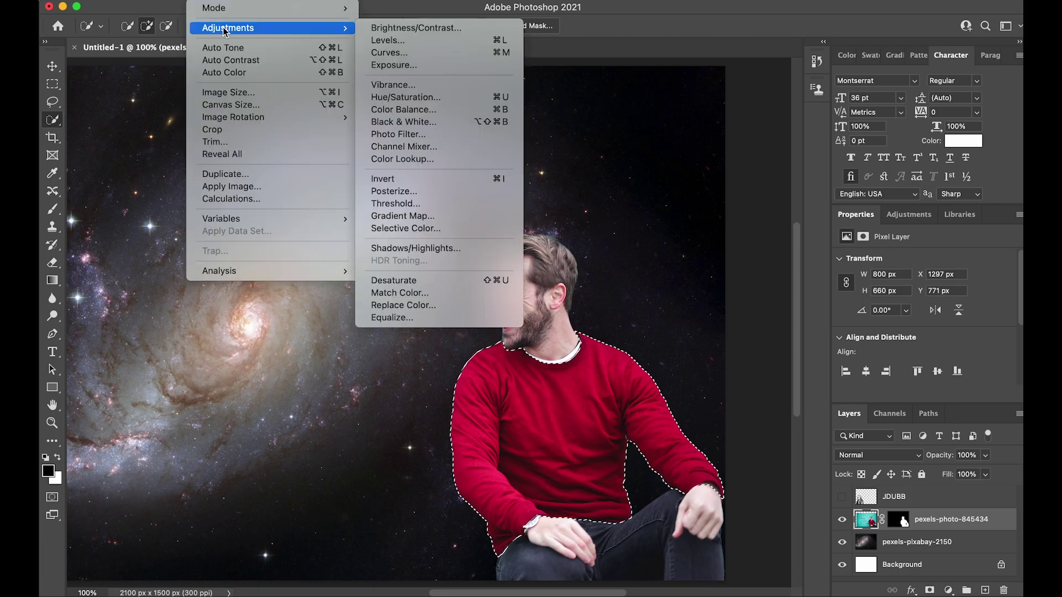
left_click(406, 98)
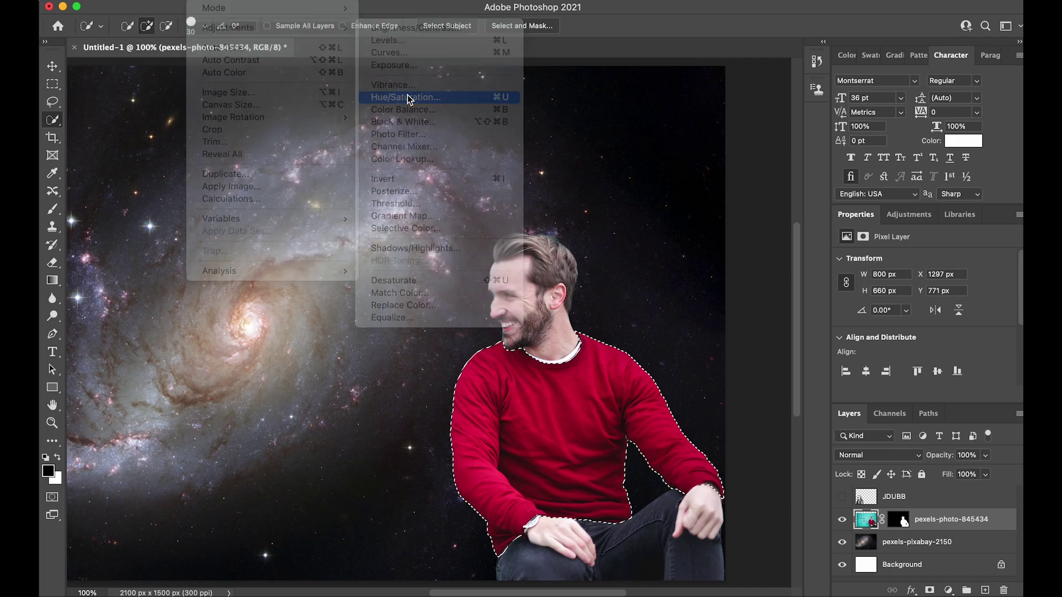
left_click_drag(461, 120, 686, 51)
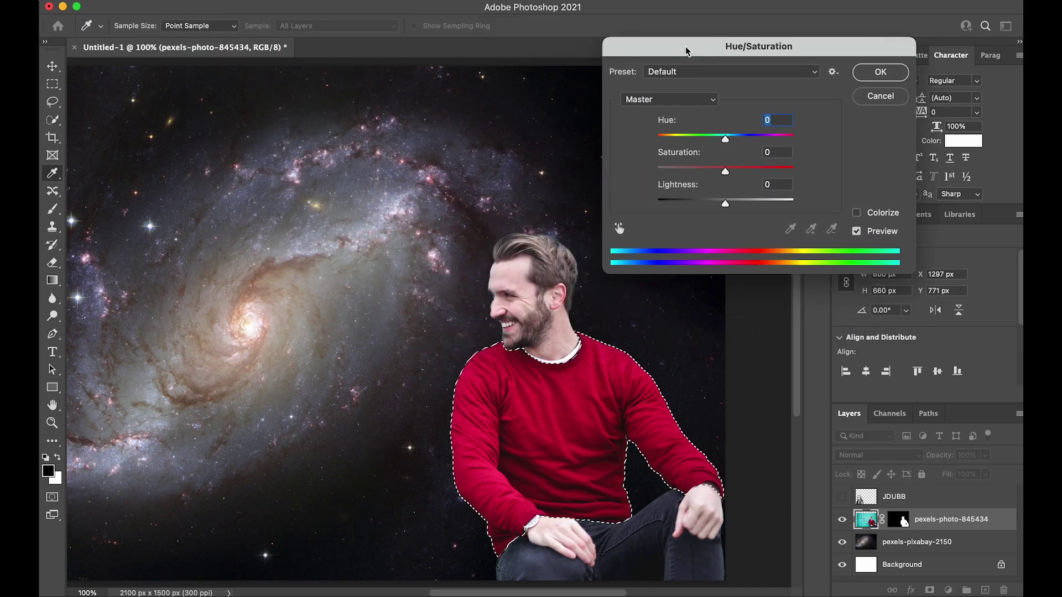
left_click(857, 214)
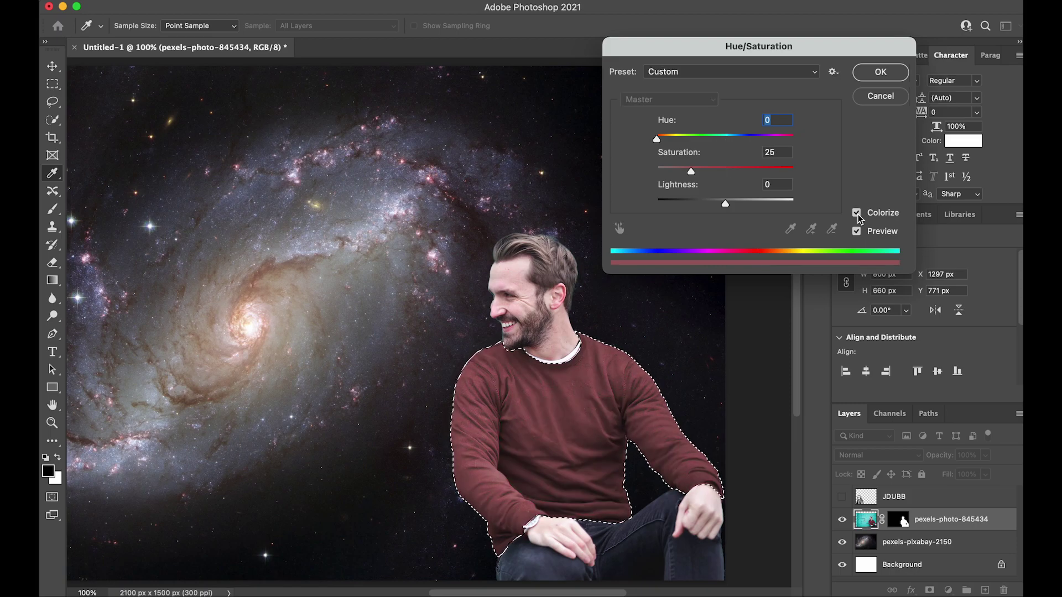
left_click_drag(660, 140, 771, 180)
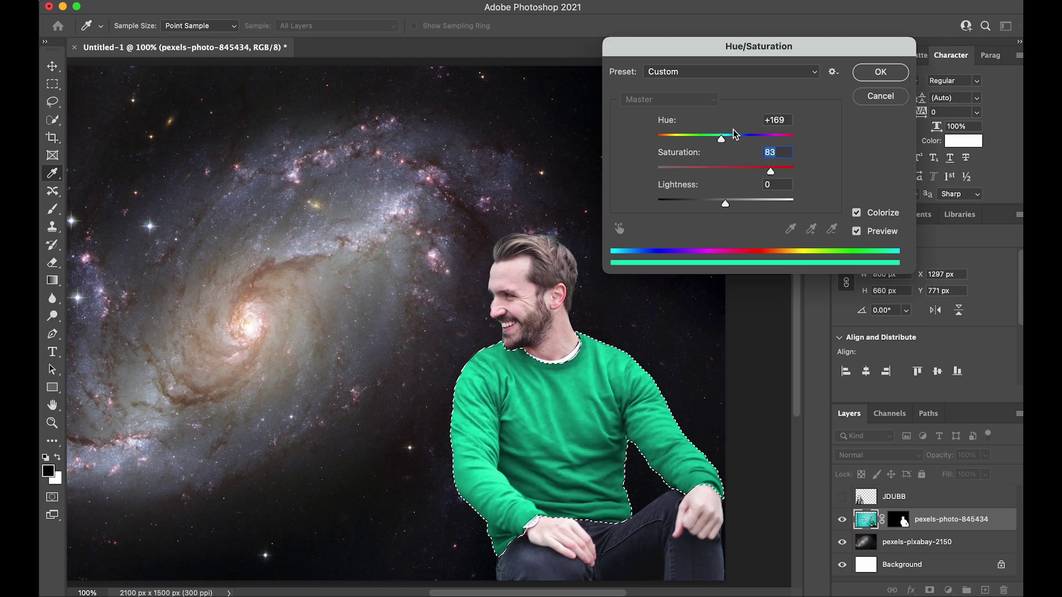
mouse_move(720, 138)
left_mouse_down()
mouse_move(796, 141)
mouse_move(728, 150)
left_mouse_up()
key("shift+Tab")
left_click(880, 73)
Step: Deselect the sweater with the Rectangular Marquee tool and save the document as Untitled-1.psd
key("w")
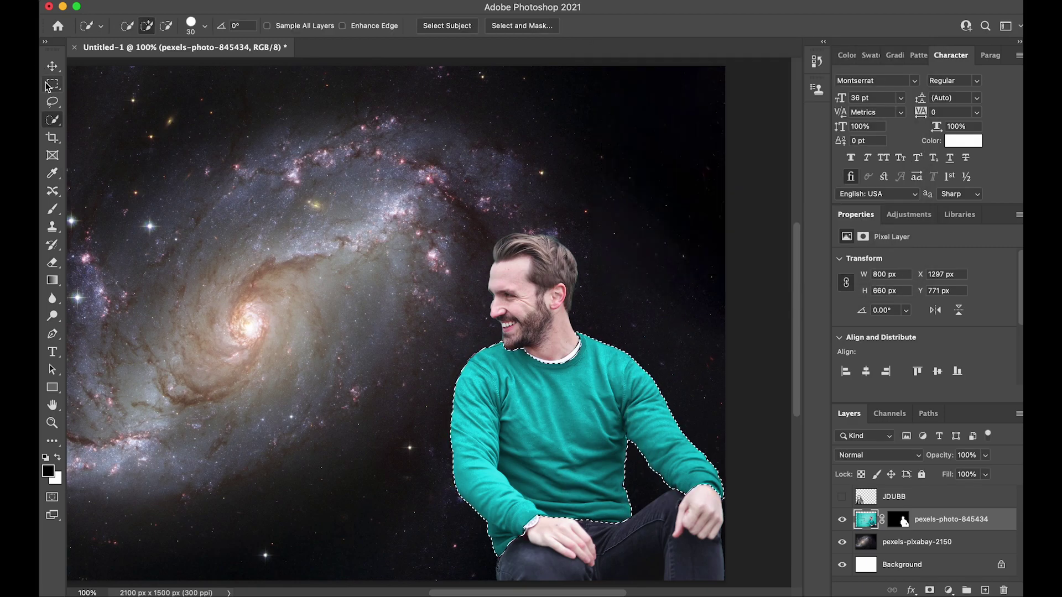
key("m")
left_click(213, 225)
key("super+s")
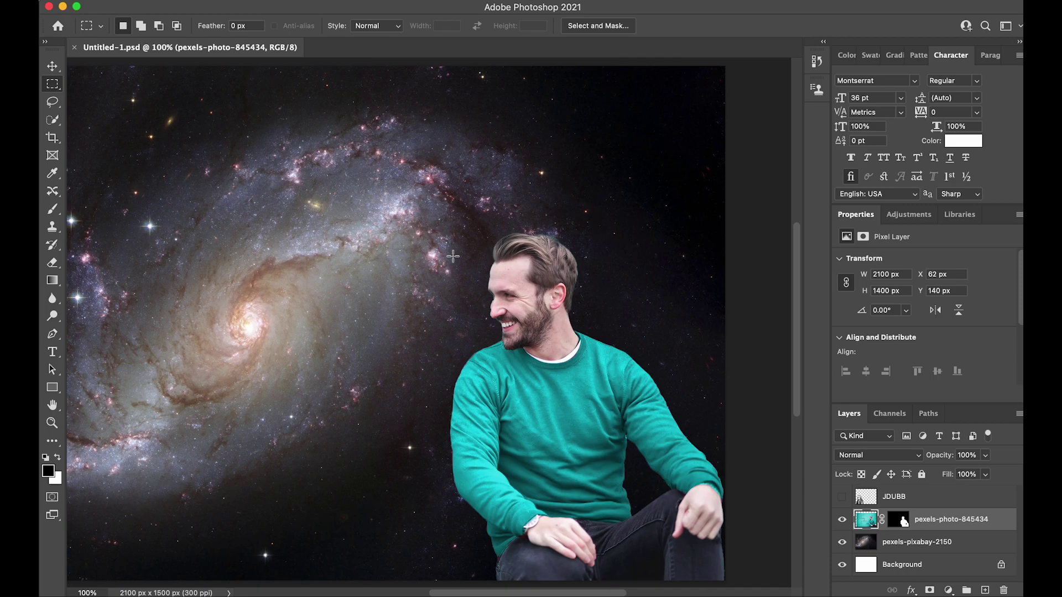
key("super+Tab")
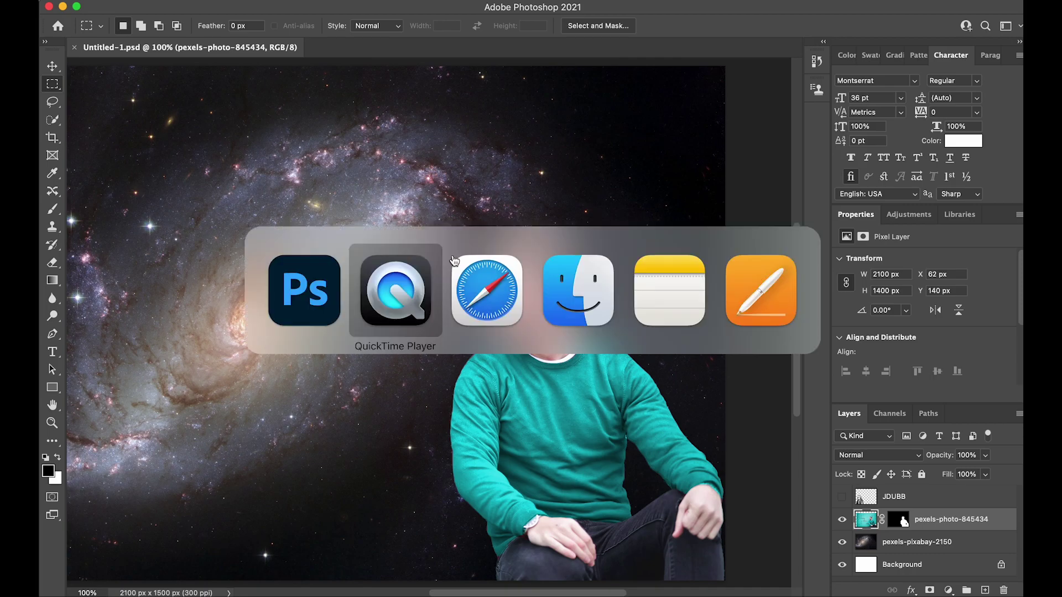